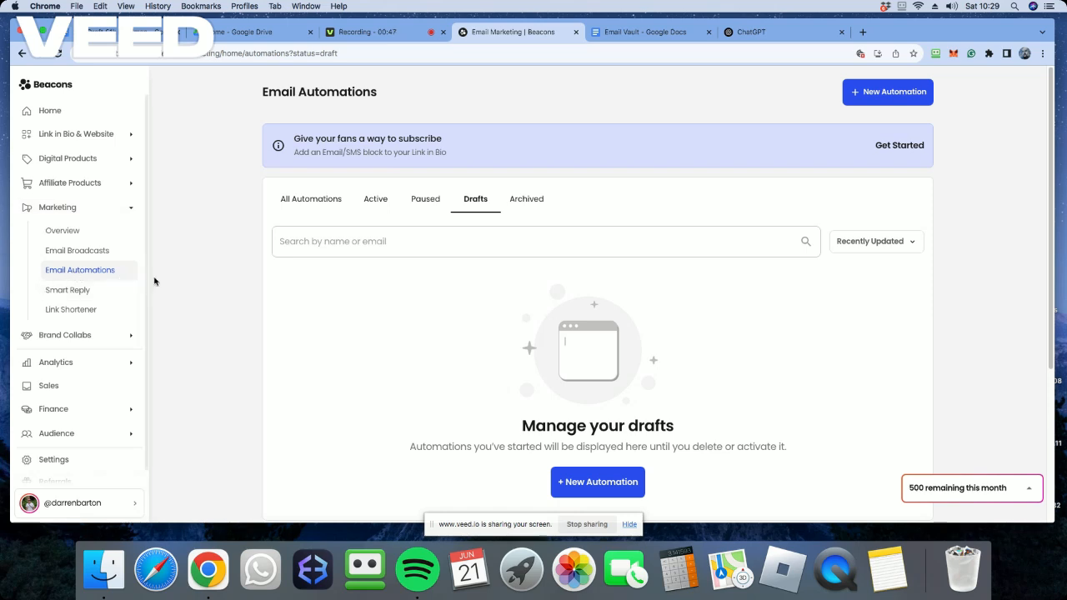
Step: Create a new email automation from the Freebie Funnel template
click(881, 93)
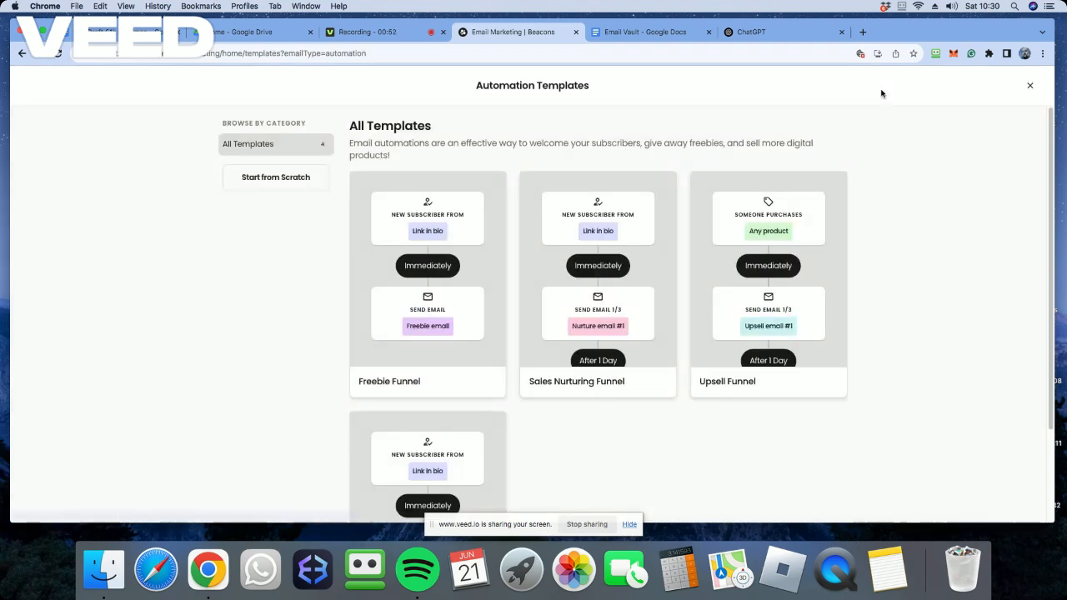
scroll(580, 421, down, 3)
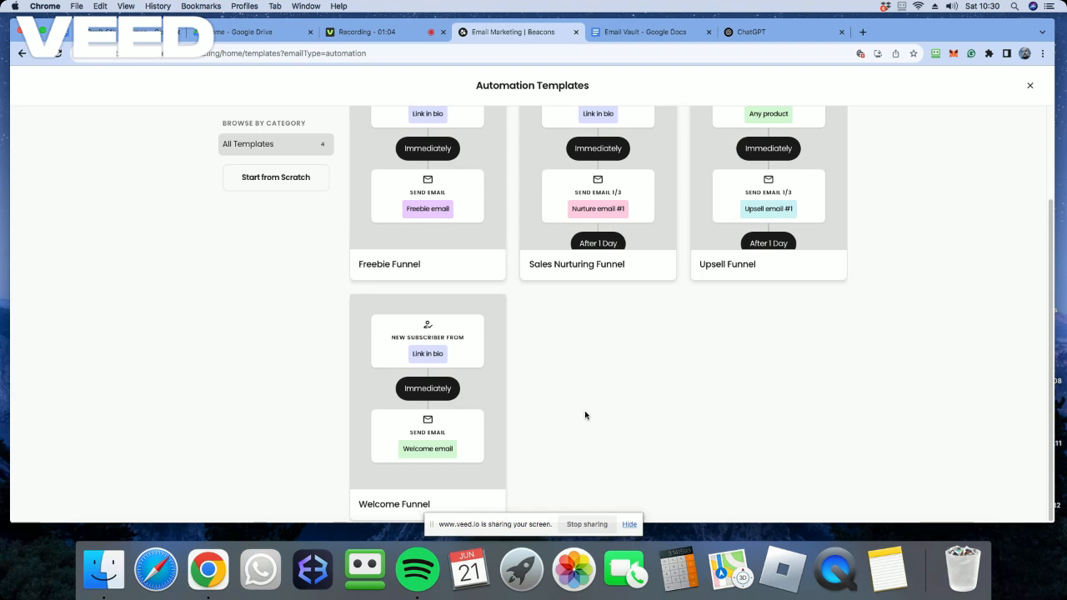
mouse_move(420, 189)
click(415, 164)
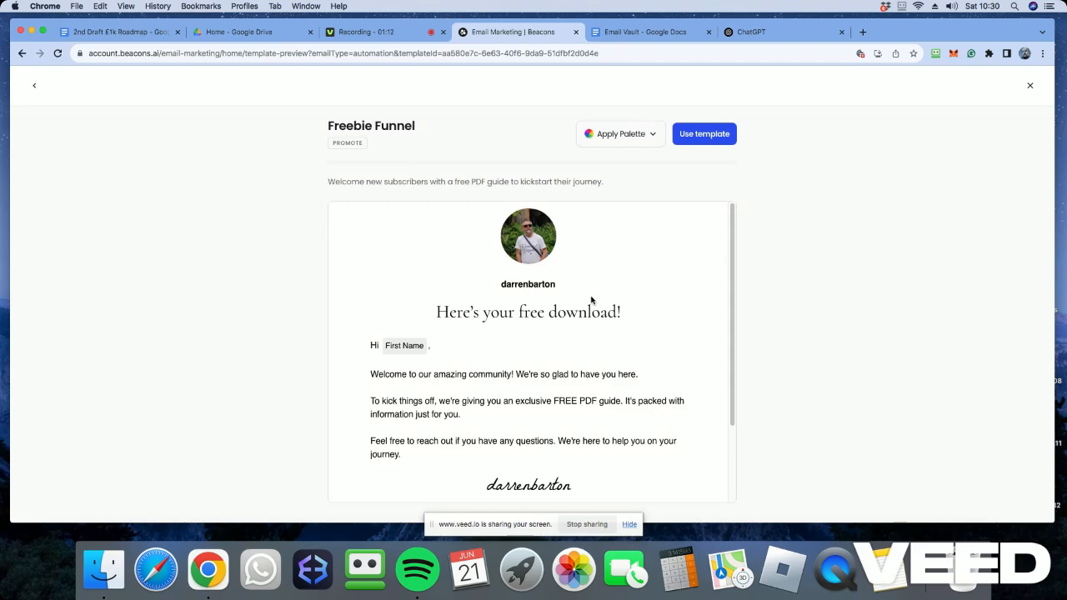
scroll(588, 305, down, 2)
scroll(586, 308, up, 2)
click(707, 135)
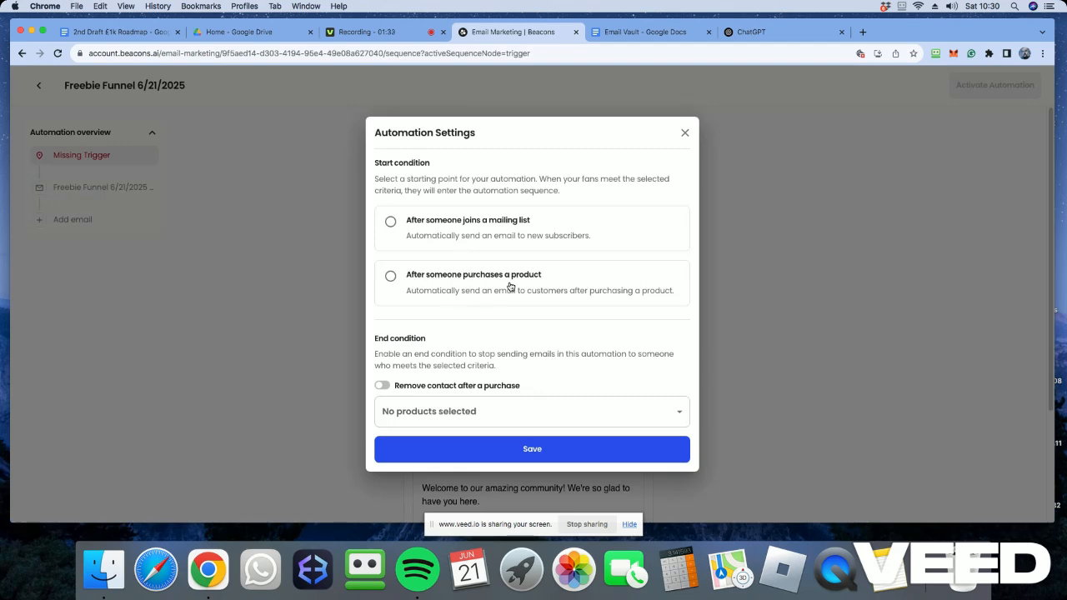
Step: Set the start condition to after someone purchases a product, with only Free Digital Blueprint selected
click(390, 277)
click(469, 314)
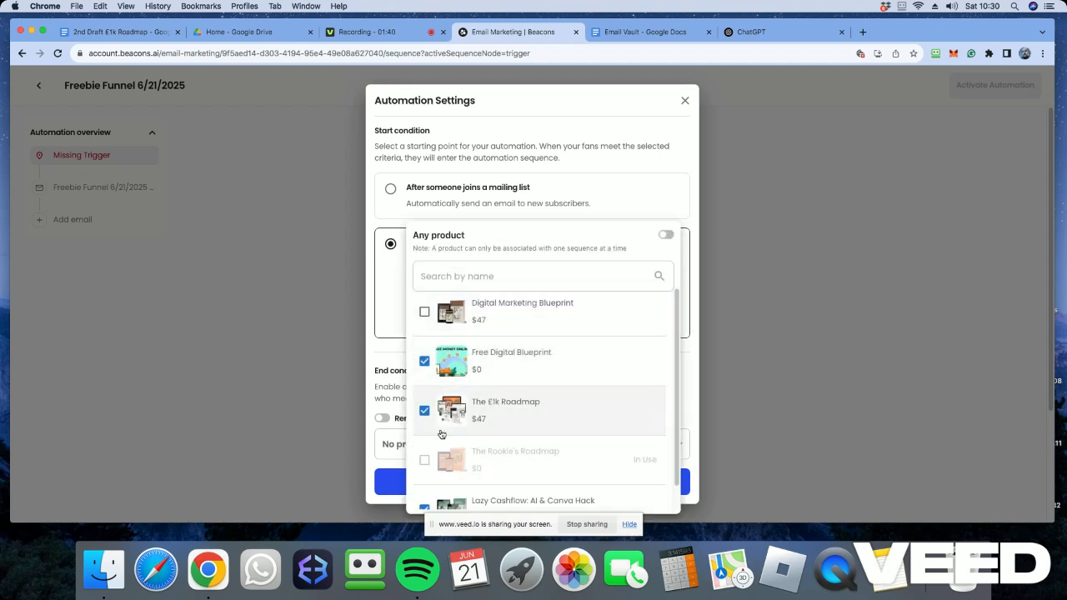
click(424, 410)
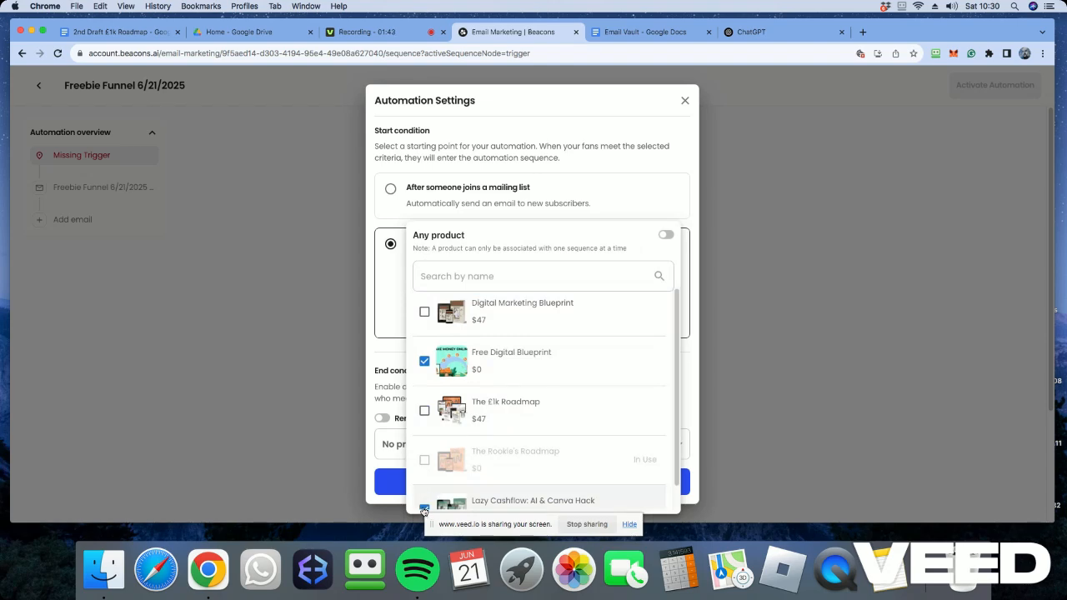
click(424, 508)
scroll(479, 448, down, 1)
scroll(480, 455, up, 1)
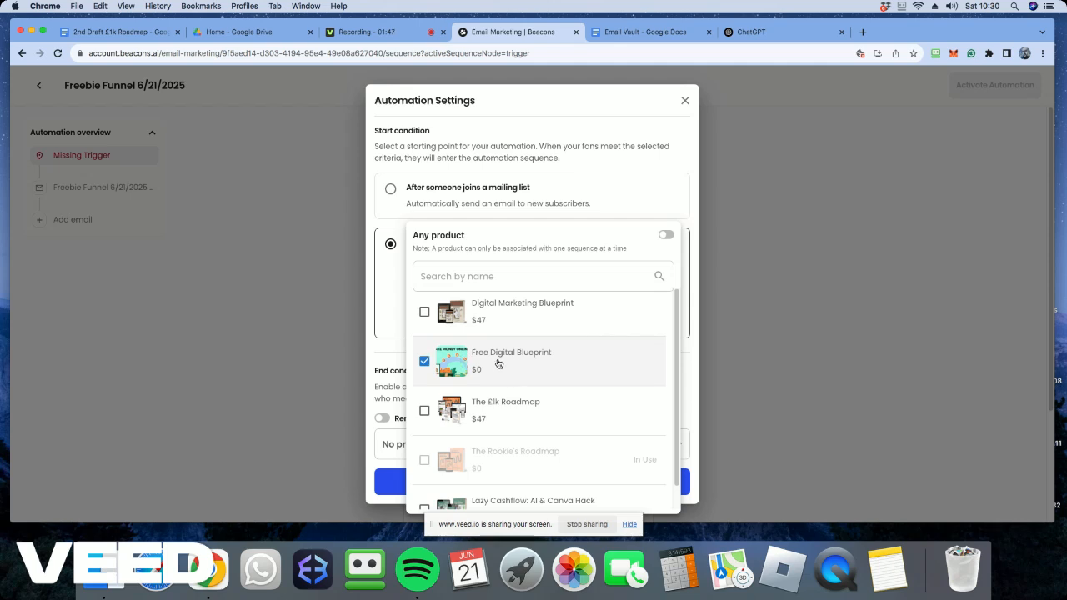
click(383, 299)
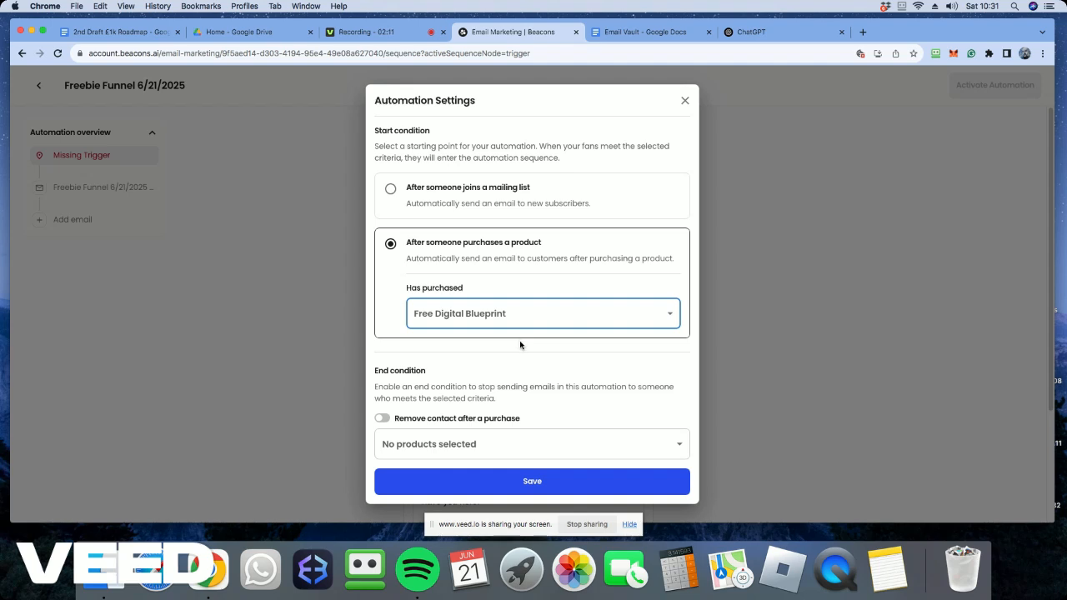
Step: Enable removing contacts after a purchase of Digital Marketing Blueprint as the end condition, and save the automation settings
click(382, 418)
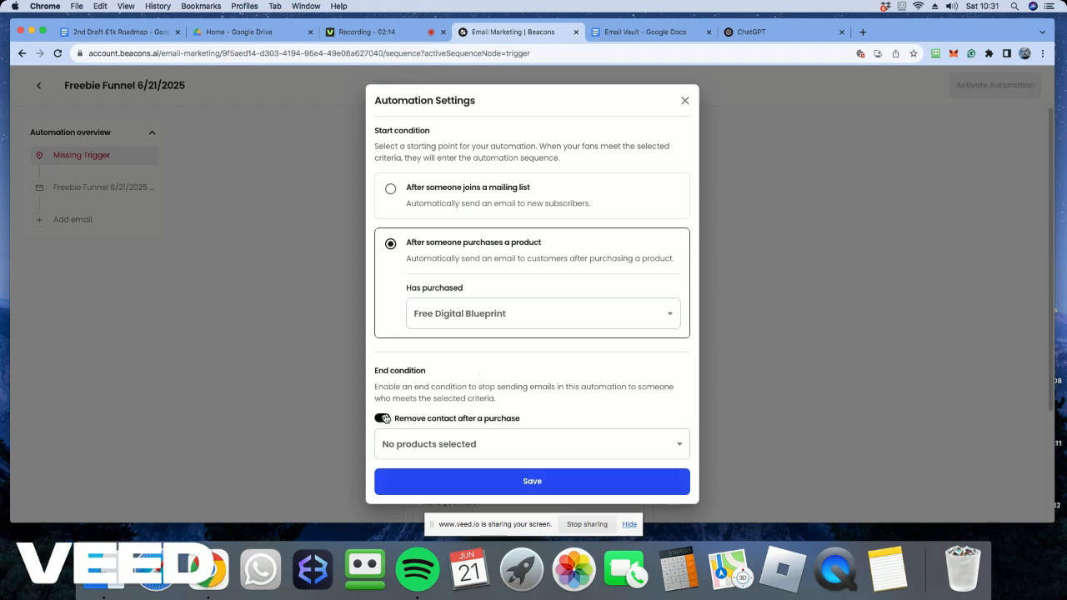
click(422, 446)
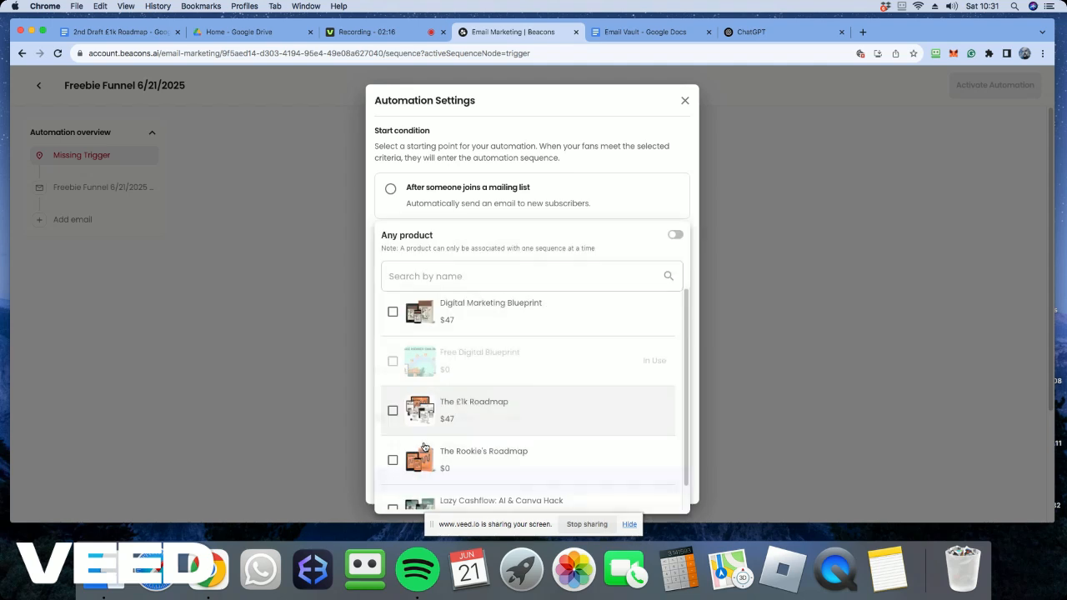
click(392, 311)
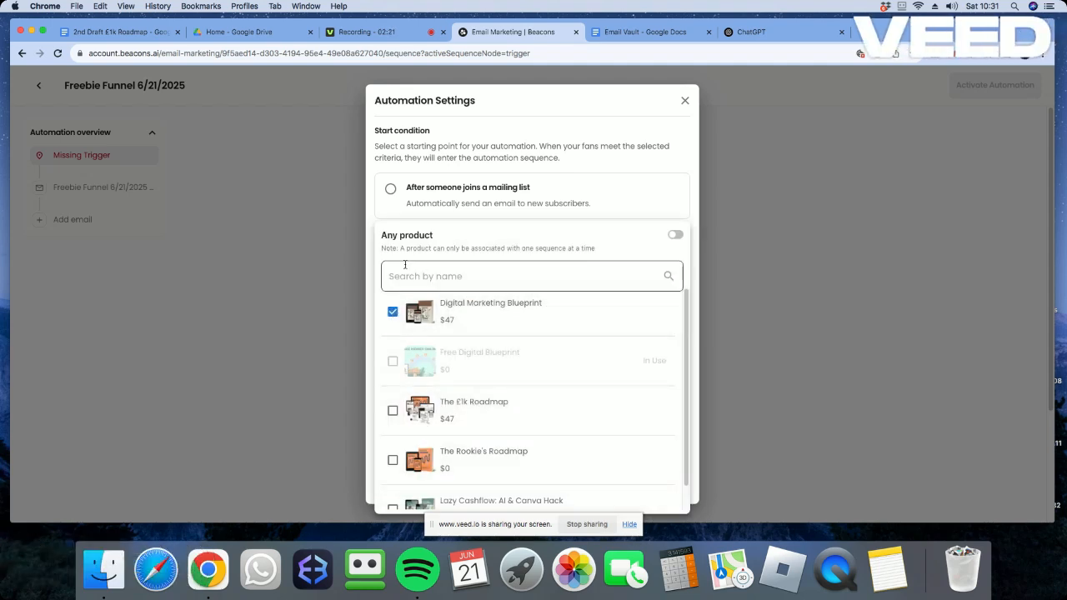
click(369, 259)
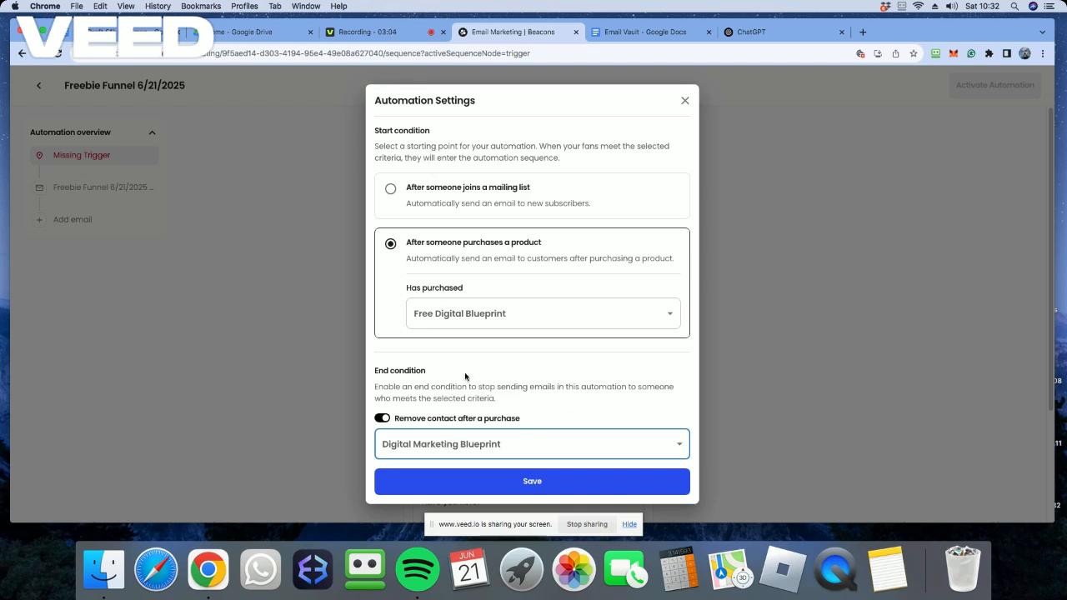
click(522, 481)
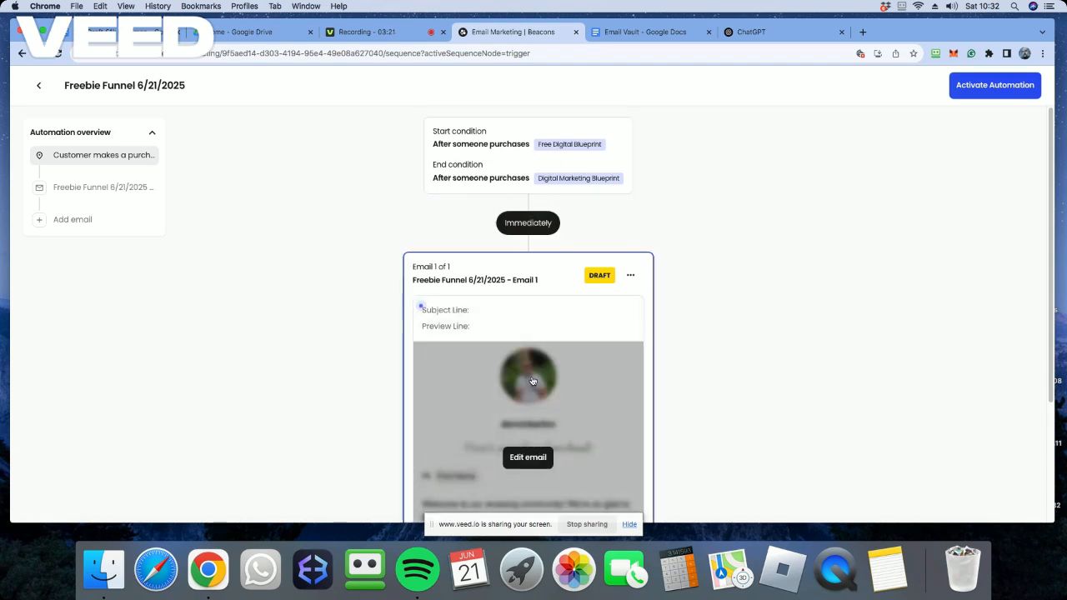
Step: Open the automation's first email for editing and move the "Here's your free download!" heading above the profile picture
scroll(709, 346, down, 3)
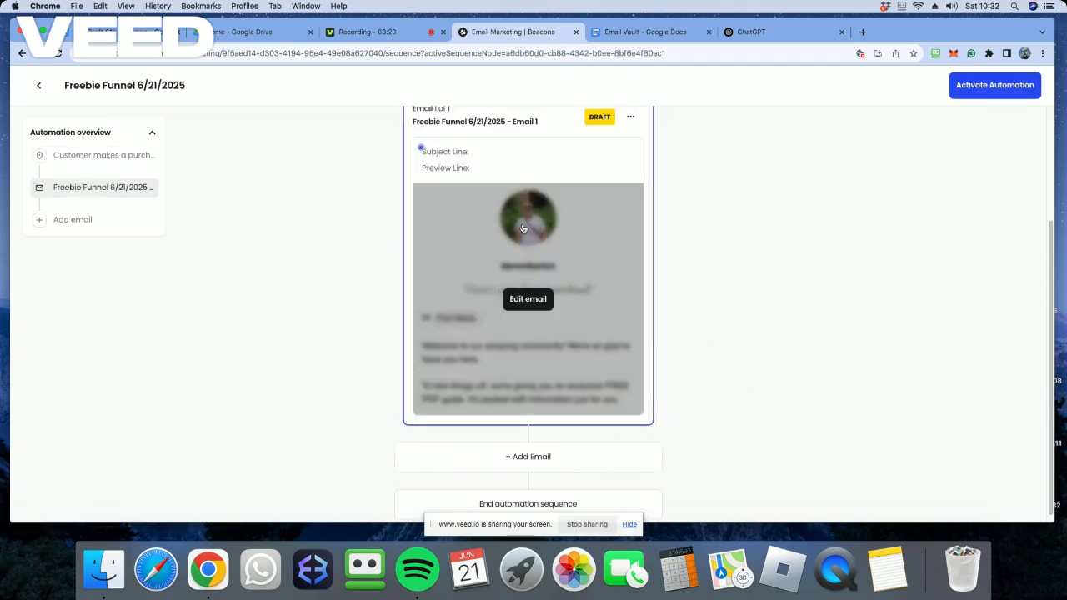
click(523, 300)
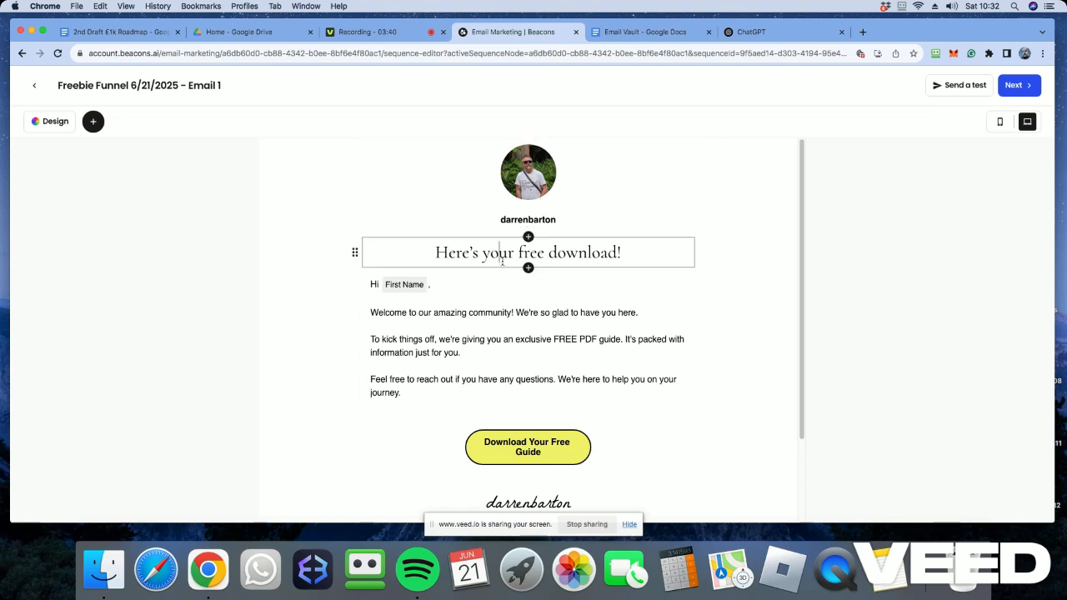
click(361, 252)
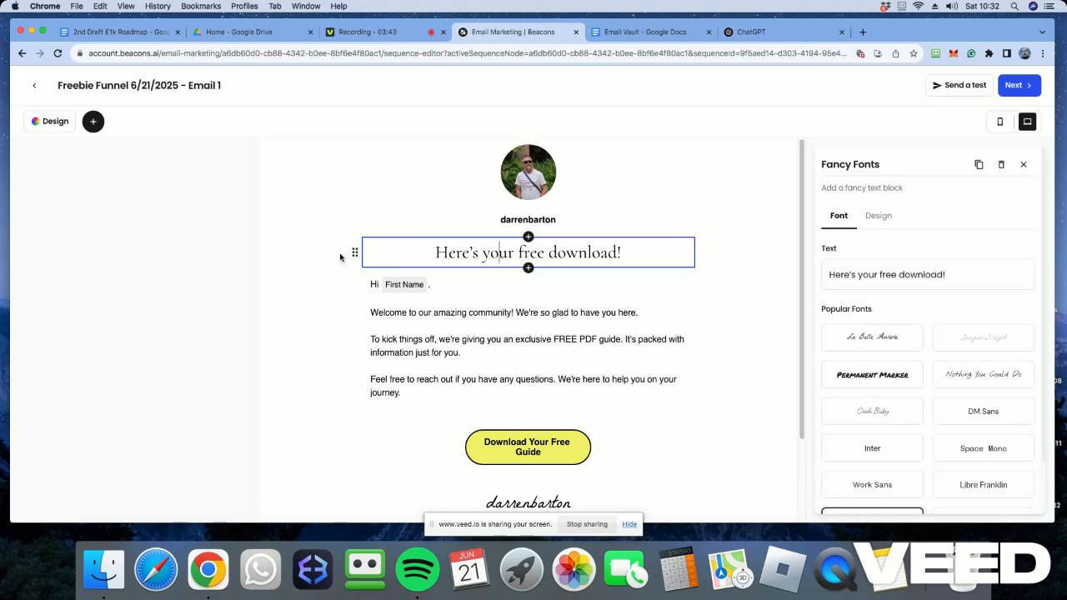
click(355, 251)
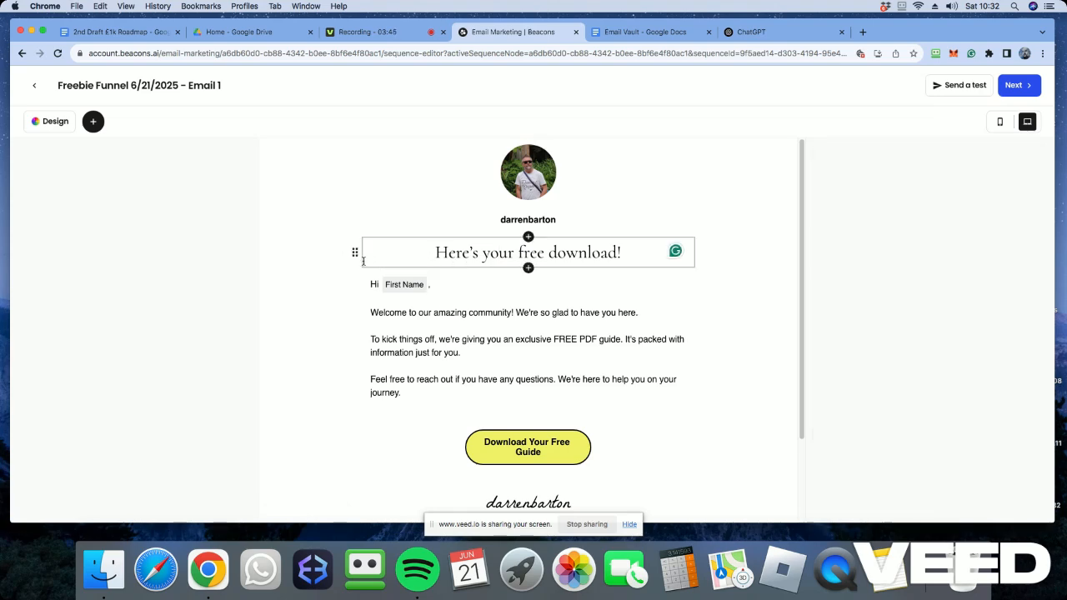
drag(354, 252, 358, 162)
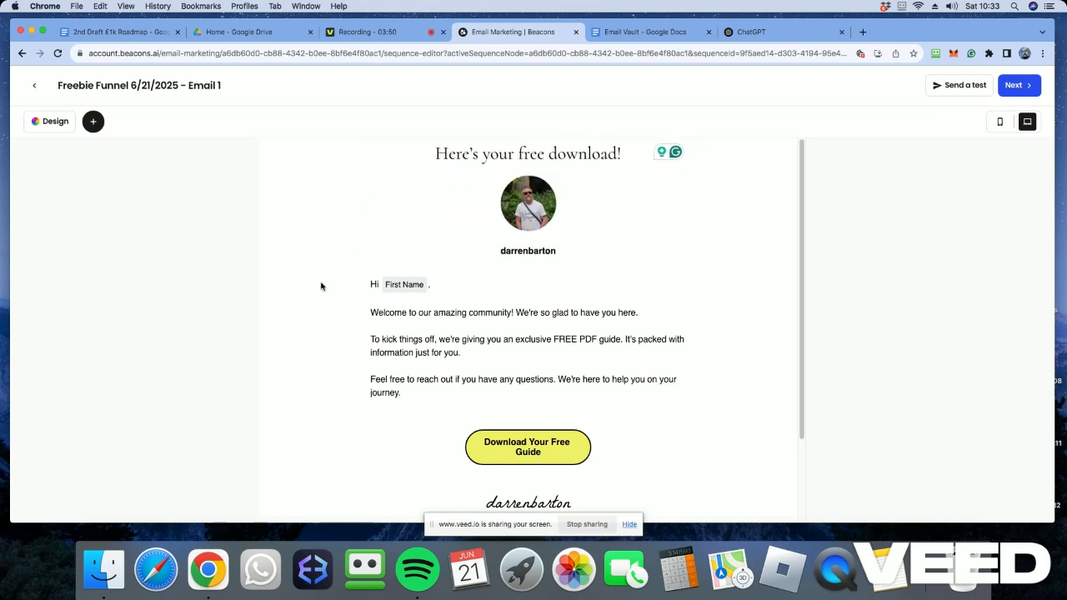
Step: Copy the welcome email text, from the greeting through the sign-off, from the Email Vault document in Google Docs
click(458, 340)
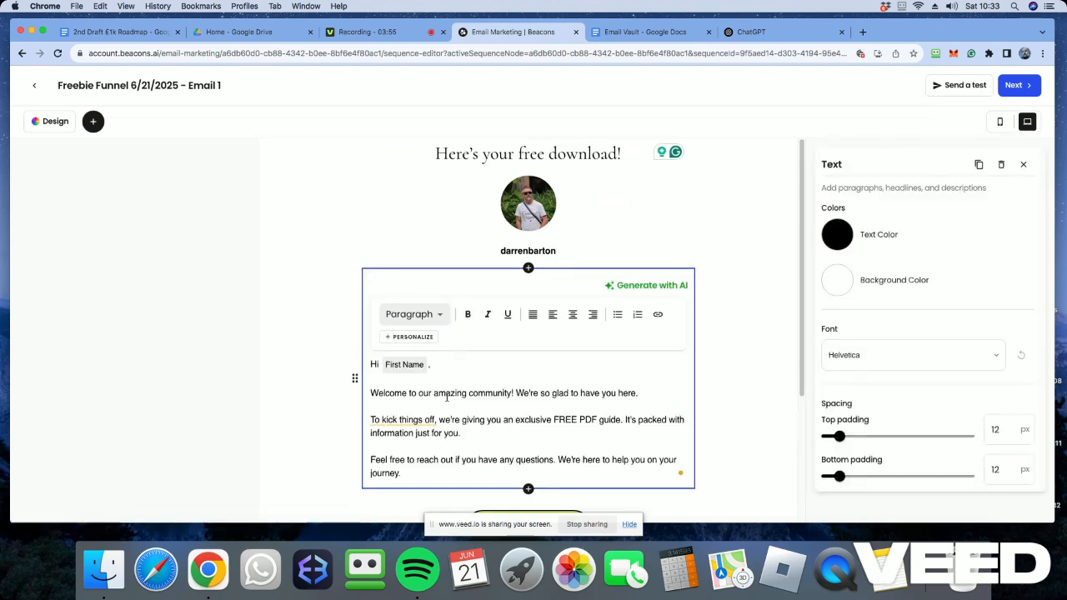
key(ctrl+Tab)
drag(377, 152, 433, 473)
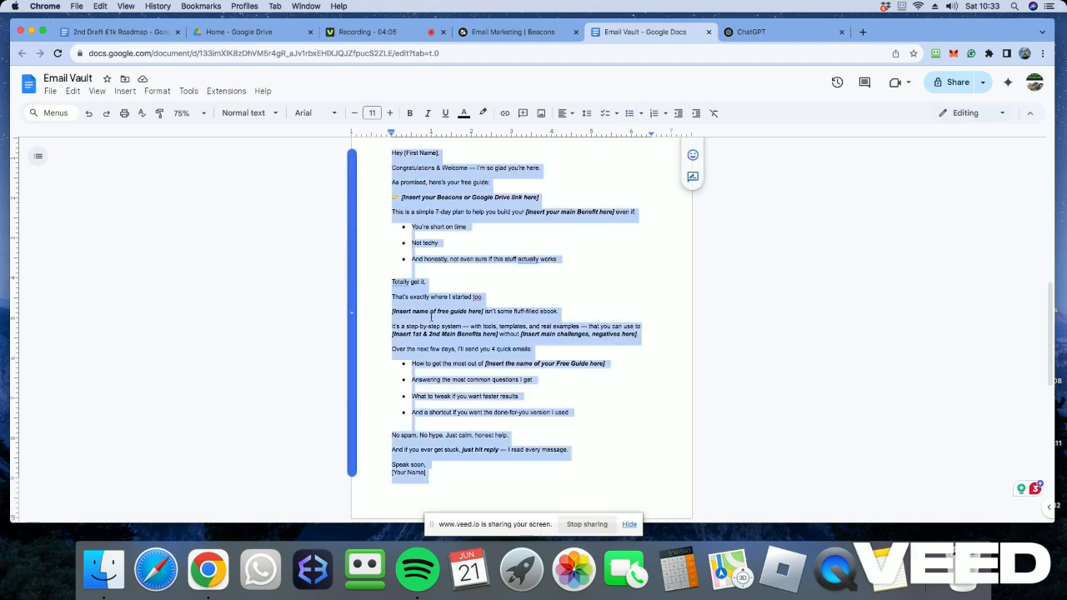
right_click(431, 317)
click(458, 259)
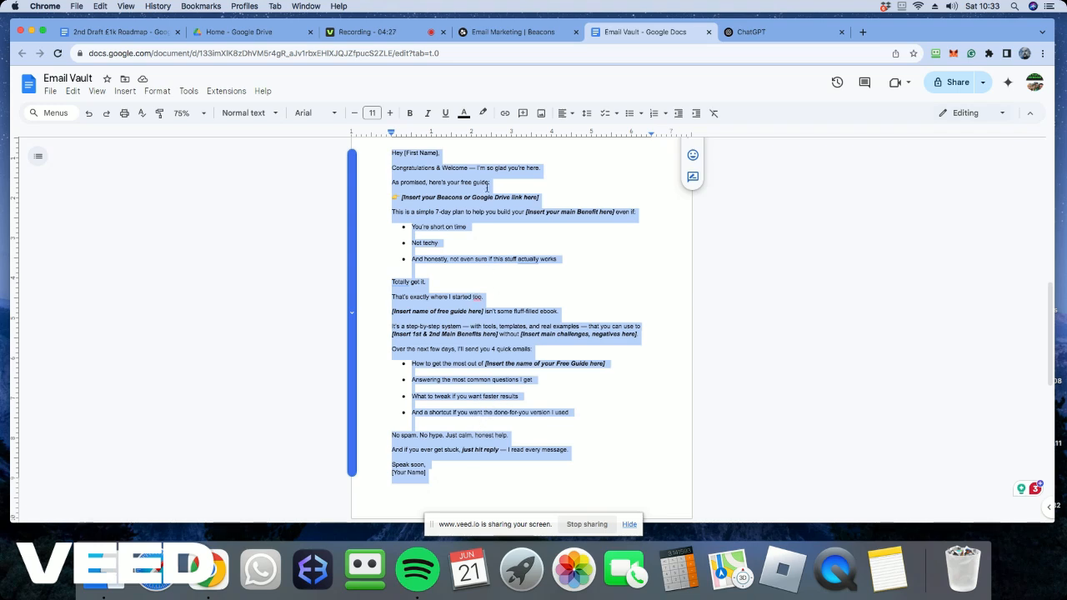
Step: Back in the Beacons email, replace the body paragraphs below the greeting with the copied text and remove the trailing blank line
click(497, 33)
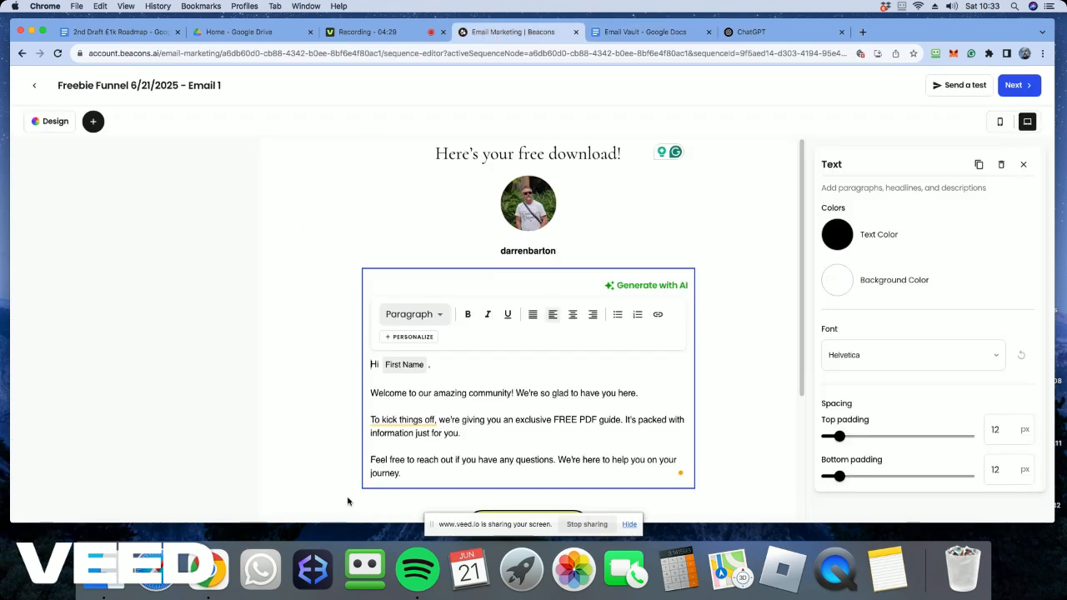
scroll(473, 418, down, 2)
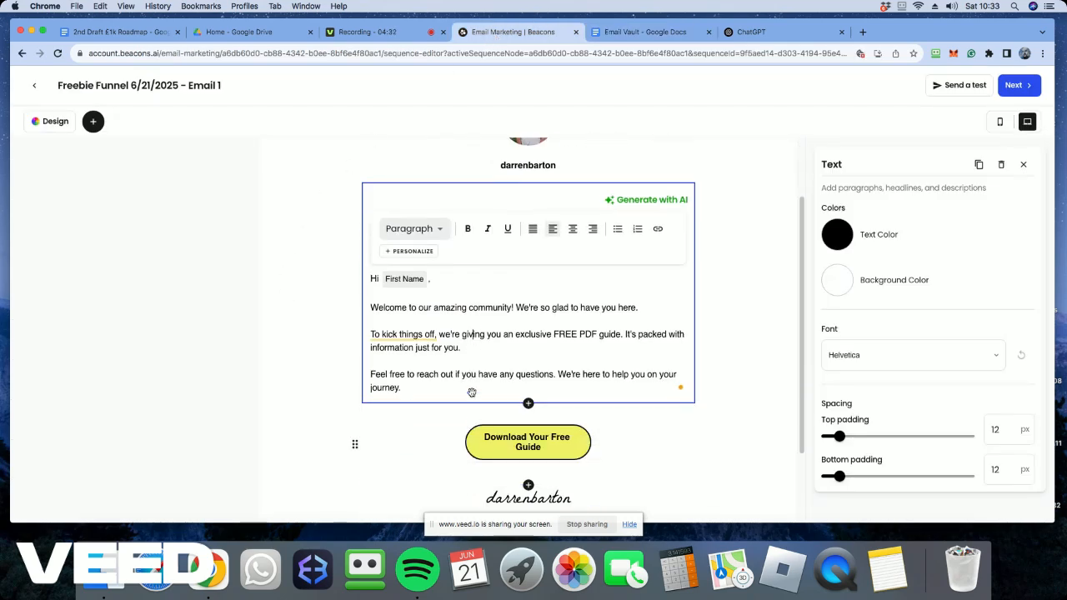
drag(370, 308, 405, 388)
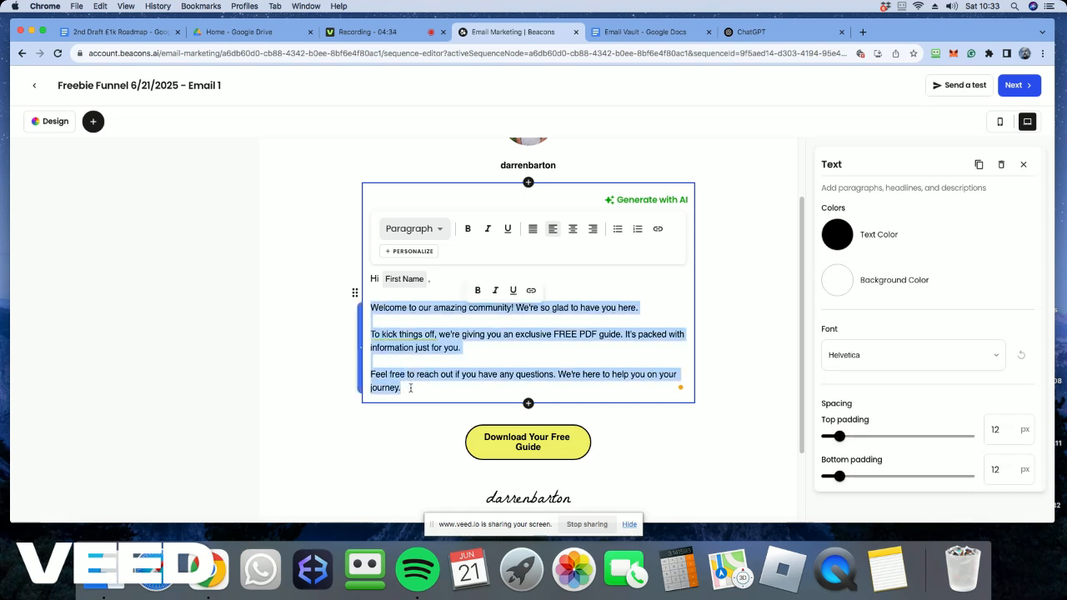
right_click(403, 345)
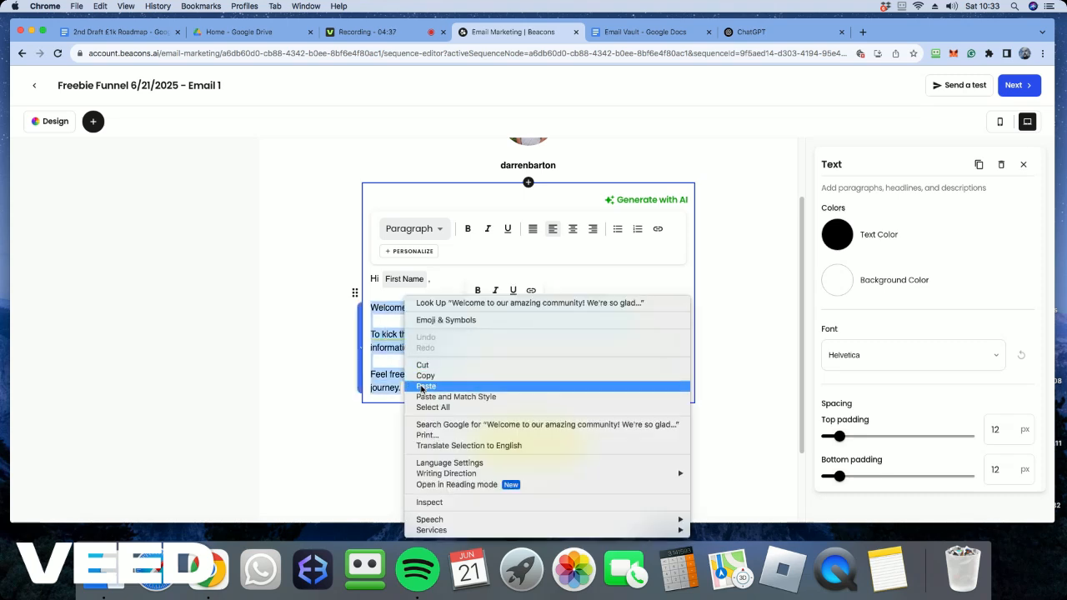
click(422, 384)
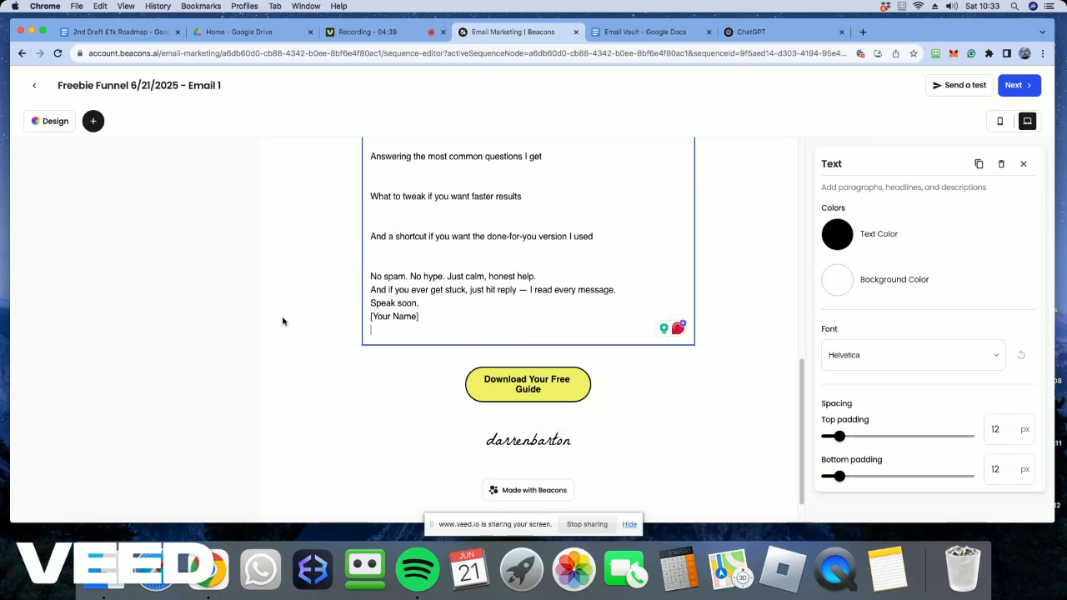
key(BackSpace)
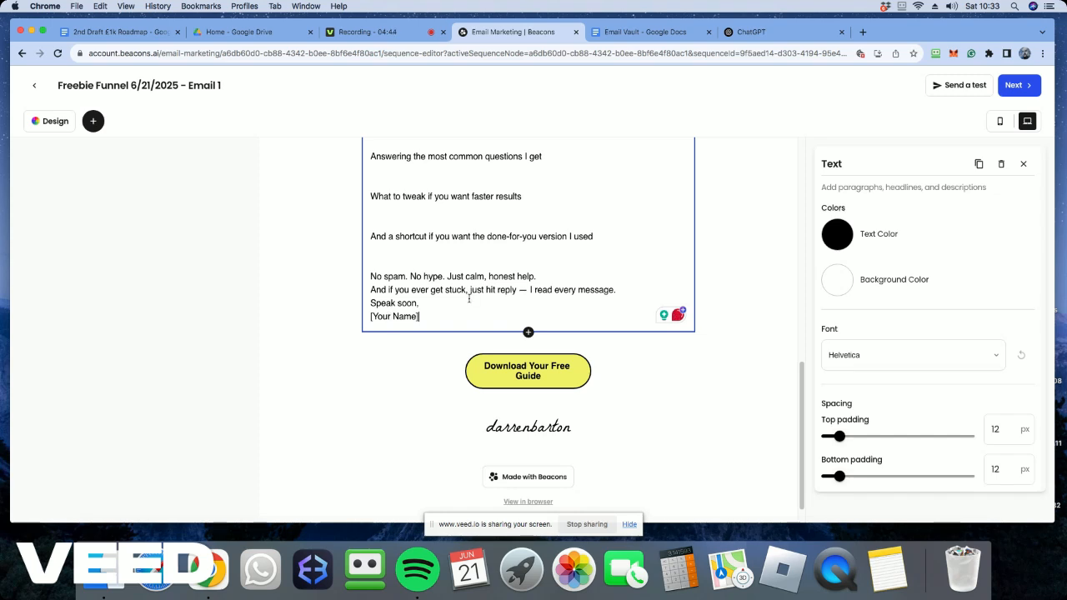
Step: Review the pasted email body and check the file options of the "Download Your Free Guide" button
scroll(409, 310, up, 5)
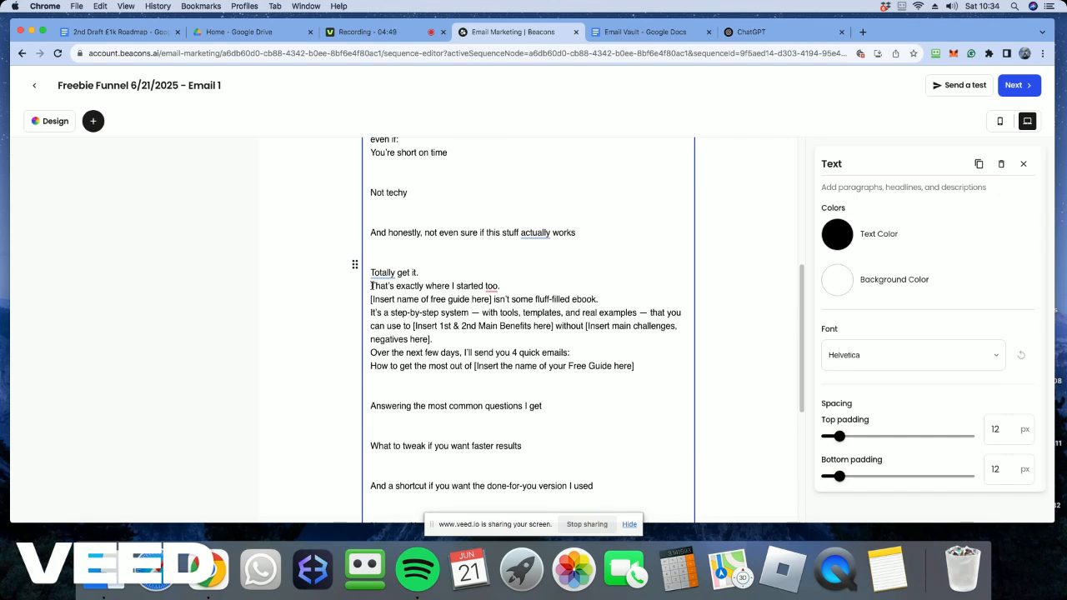
scroll(432, 333, up, 1)
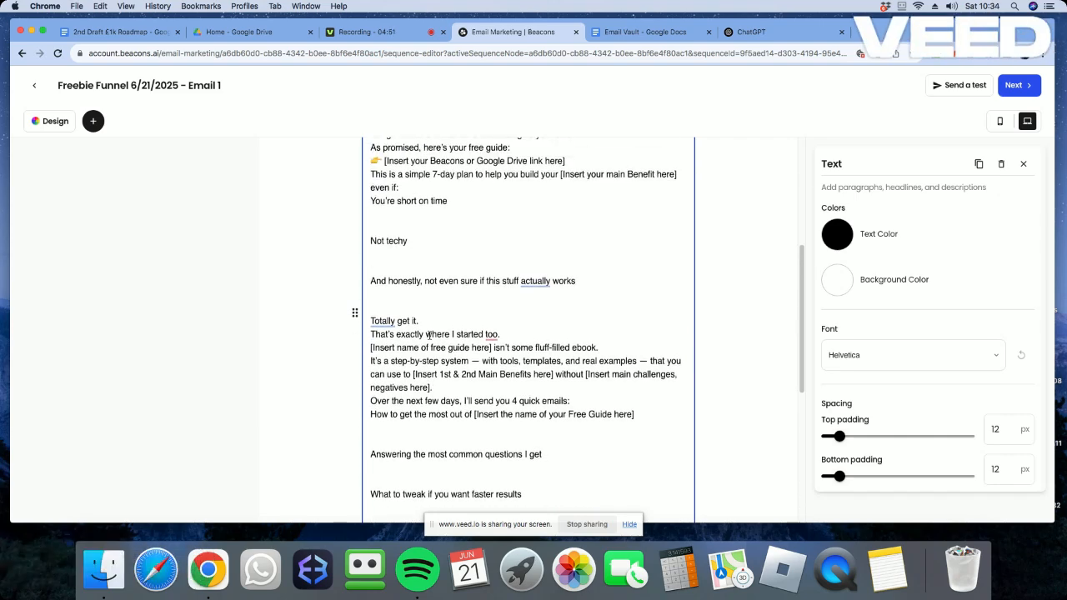
scroll(434, 320, up, 5)
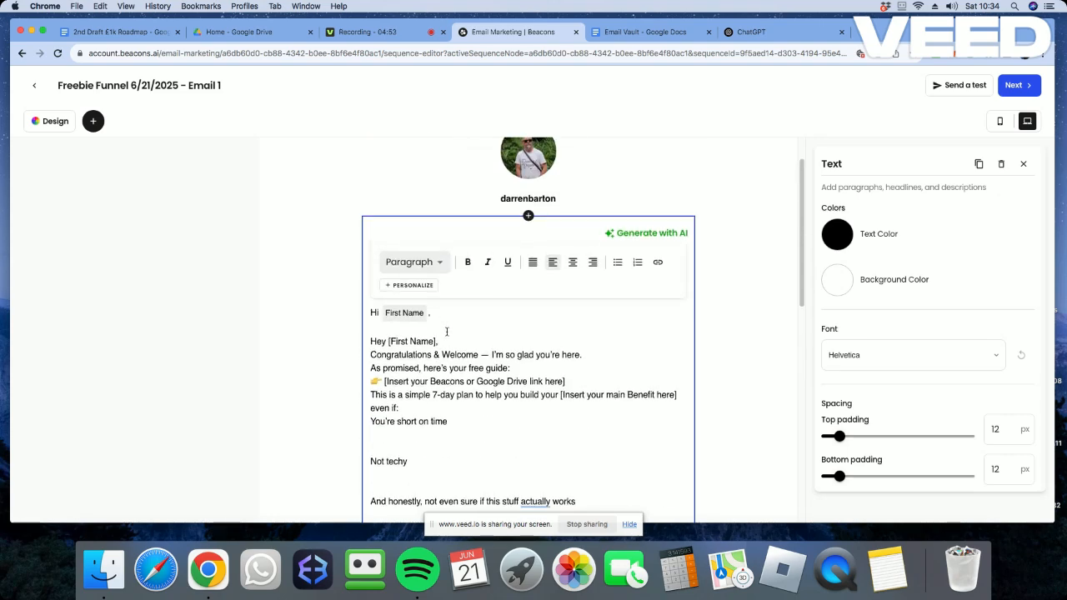
scroll(580, 362, down, 15)
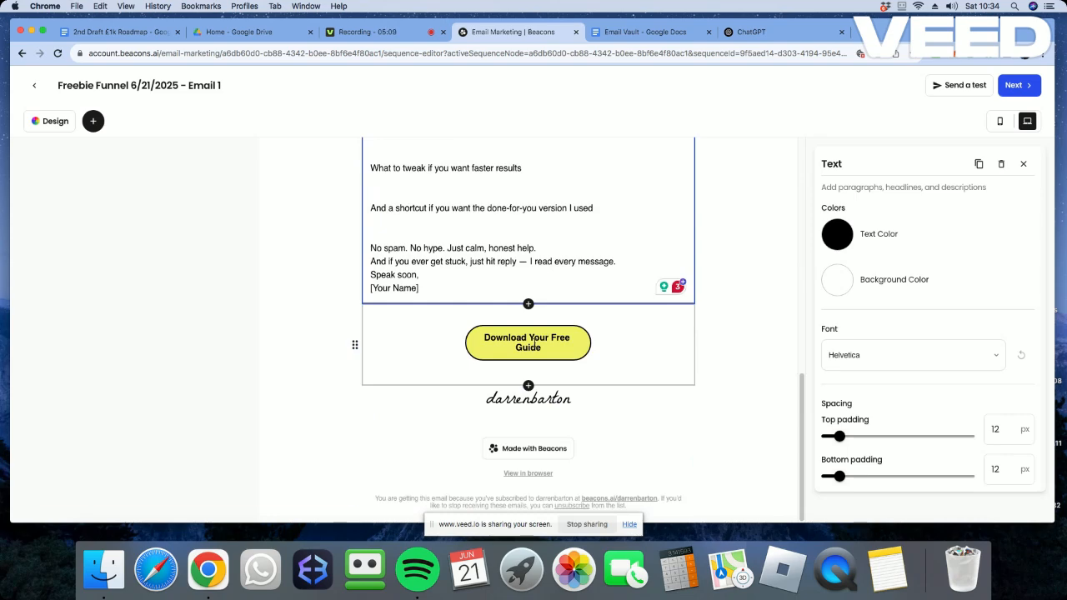
click(528, 344)
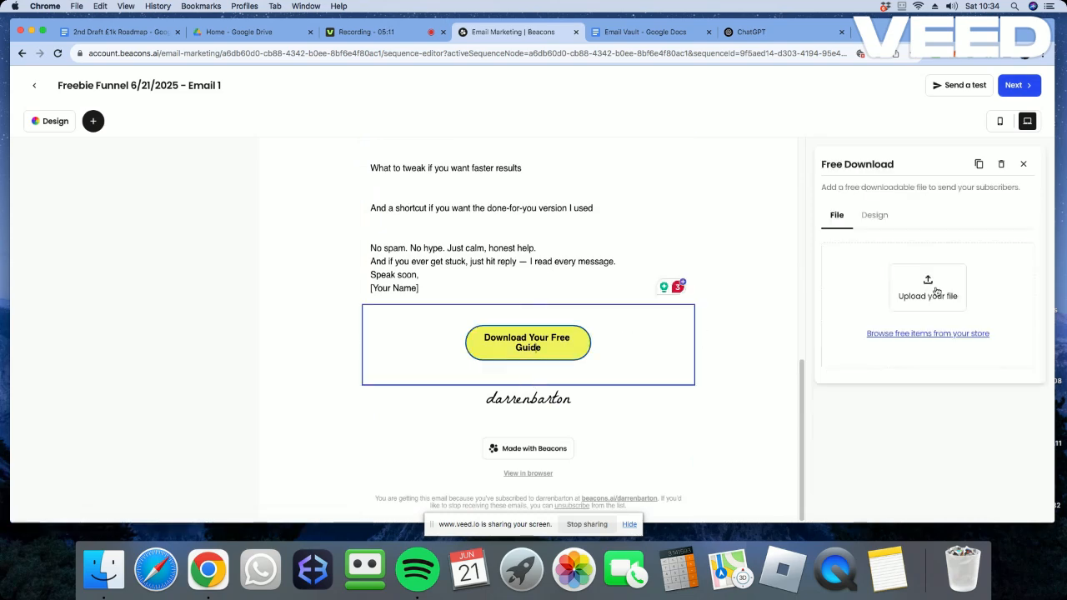
click(731, 367)
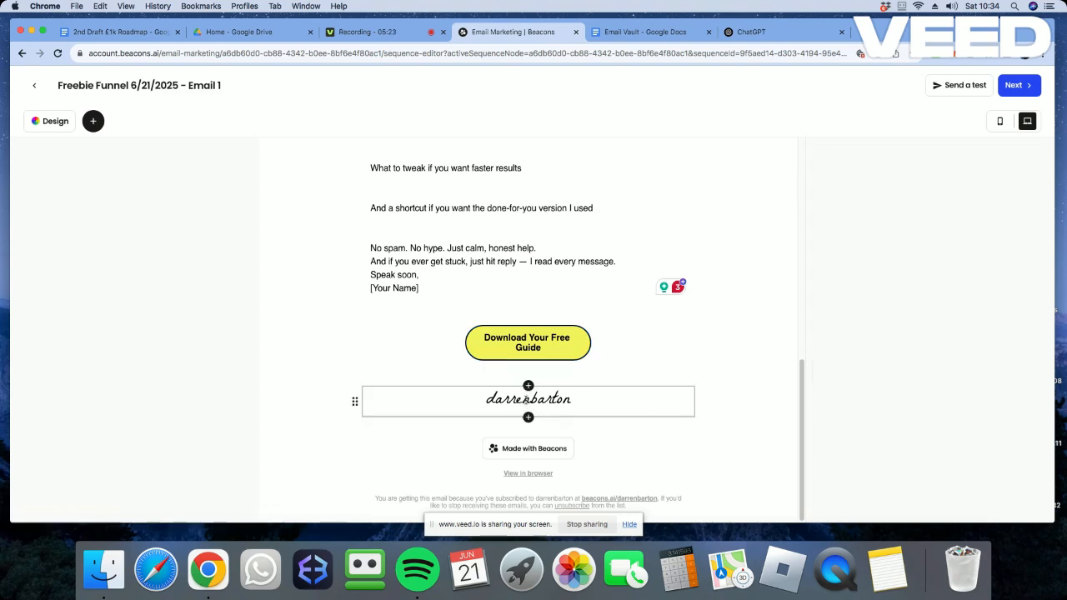
Step: Delete the fancy-font signature block below the "Download Your Free Guide" button and confirm the deletion
double_click(529, 400)
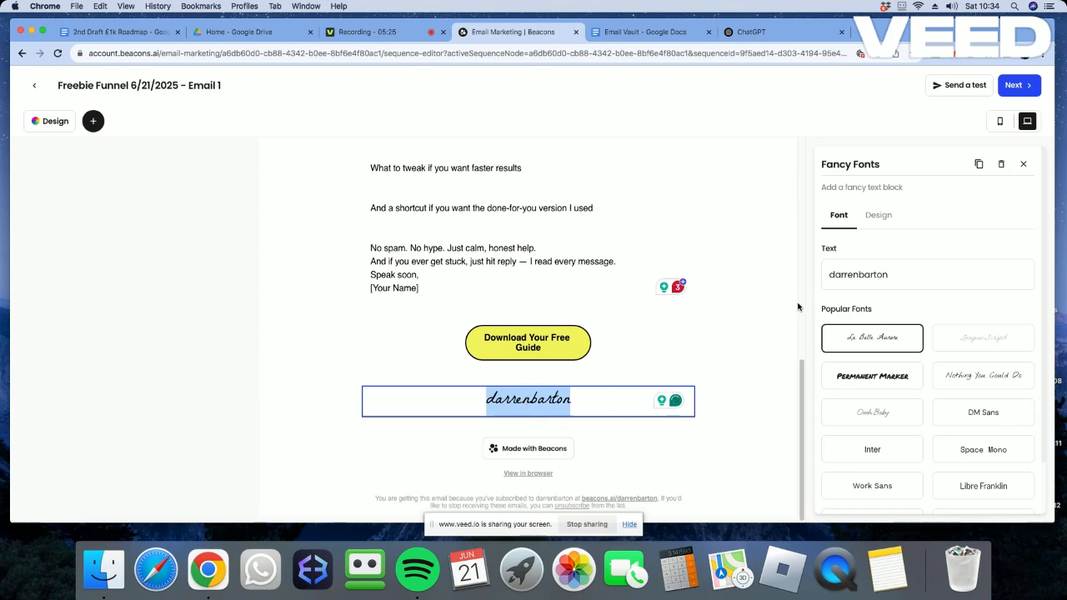
click(1000, 164)
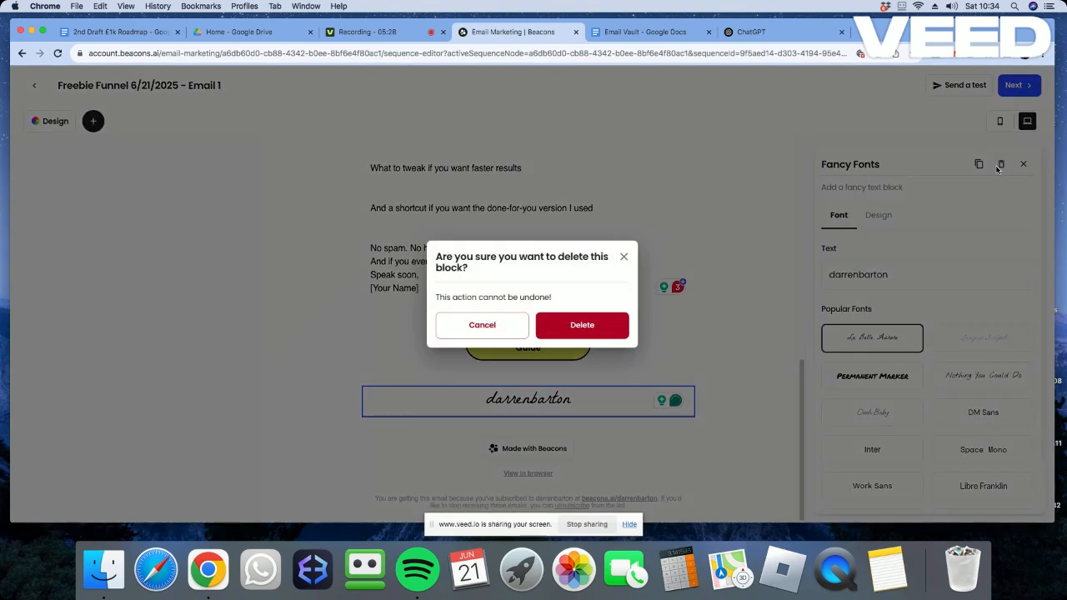
click(581, 327)
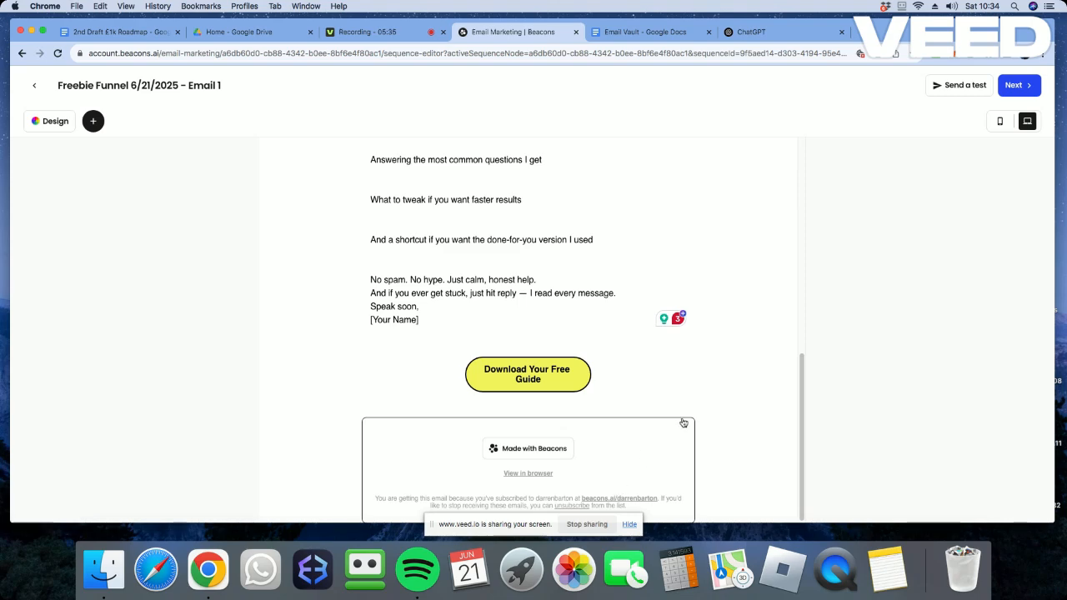
scroll(755, 403, up, 15)
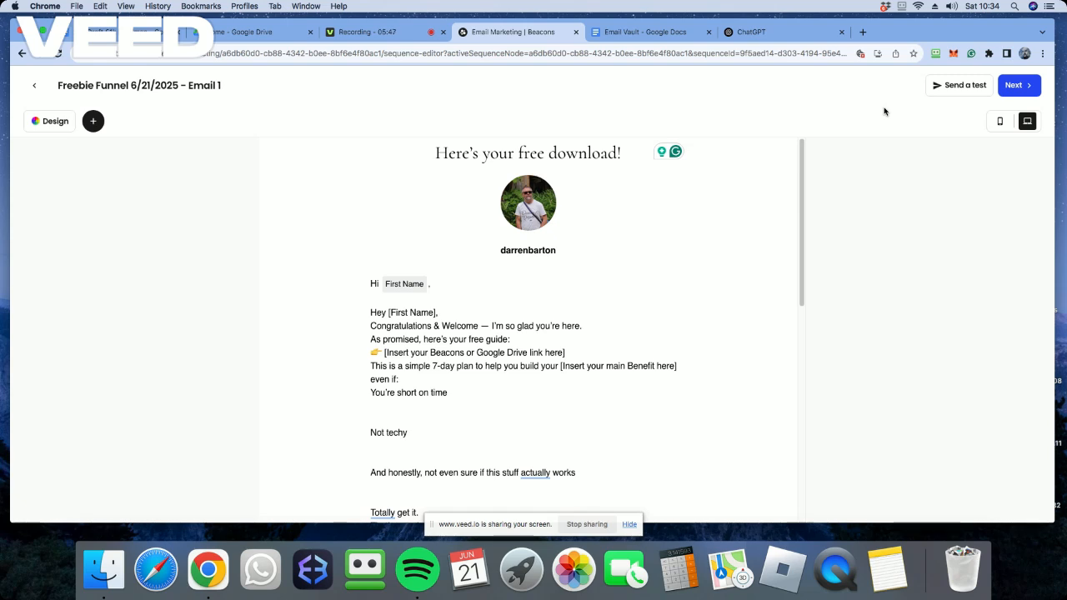
Step: Proceed to the email's subject line settings and copy the first subject option, "✅ Your free guide is inside 👇", from the Email Vault document in Google Docs
click(1013, 85)
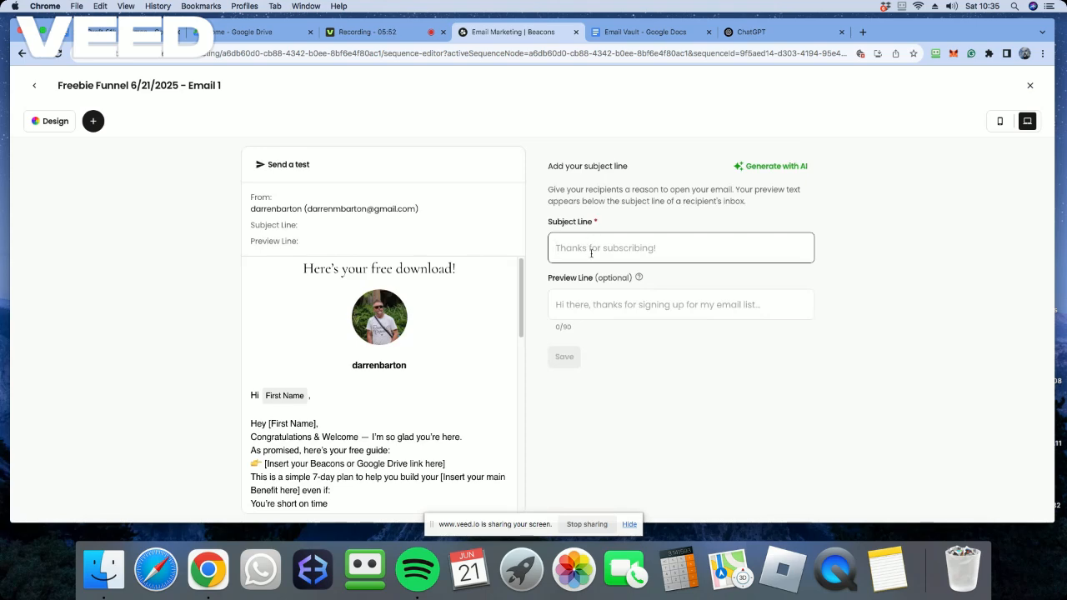
click(647, 32)
scroll(333, 228, up, 10)
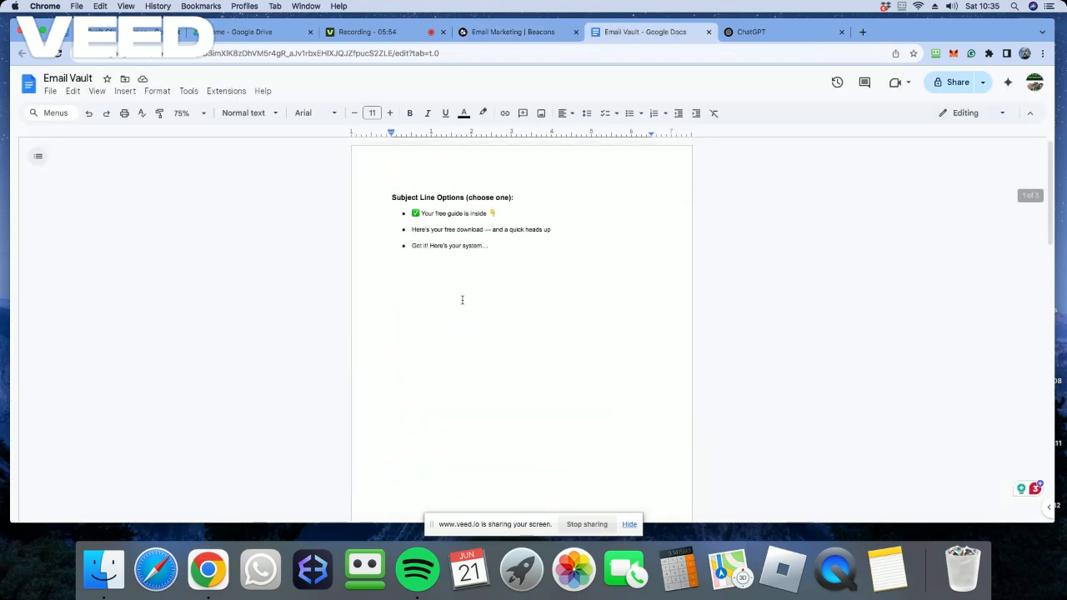
triple_click(441, 212)
key(ctrl+c)
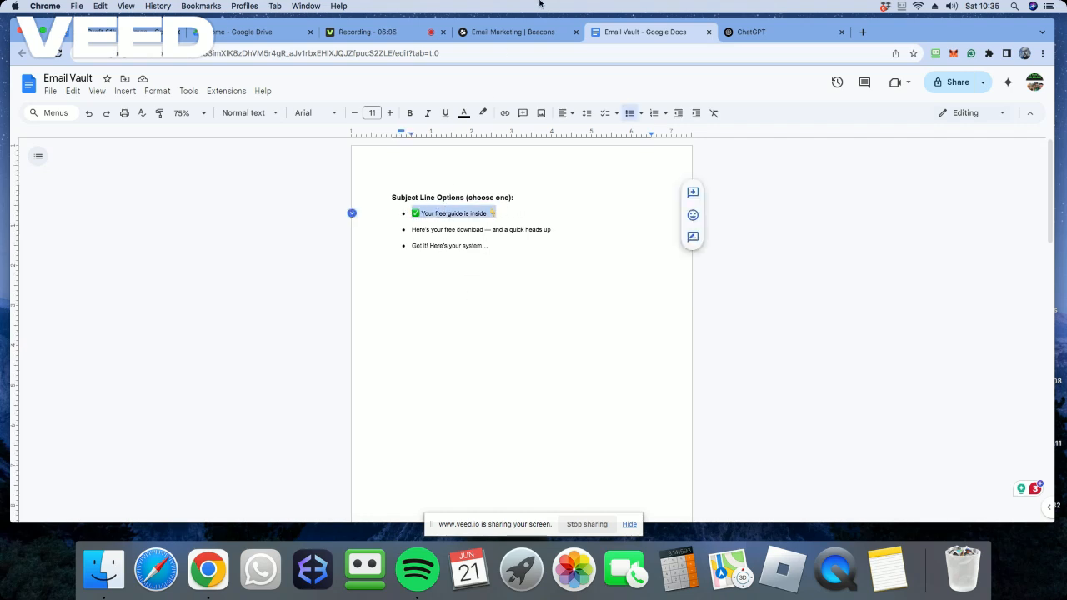
Step: Back in Beacons, set the email's subject line to "✅ Your free guide is inside 👇", leave the preview line empty and save
click(516, 34)
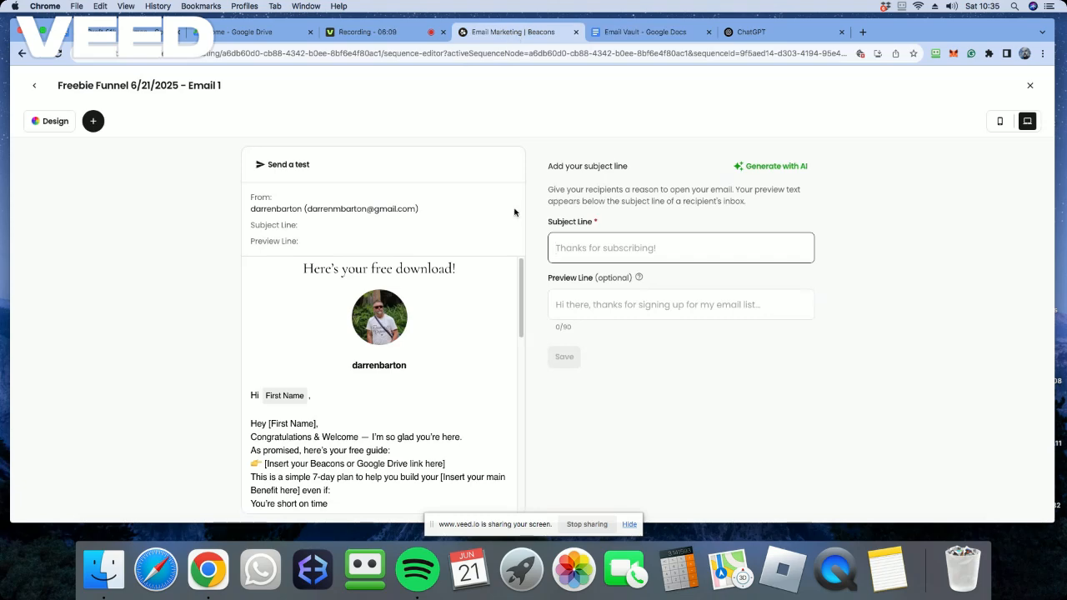
right_click(590, 249)
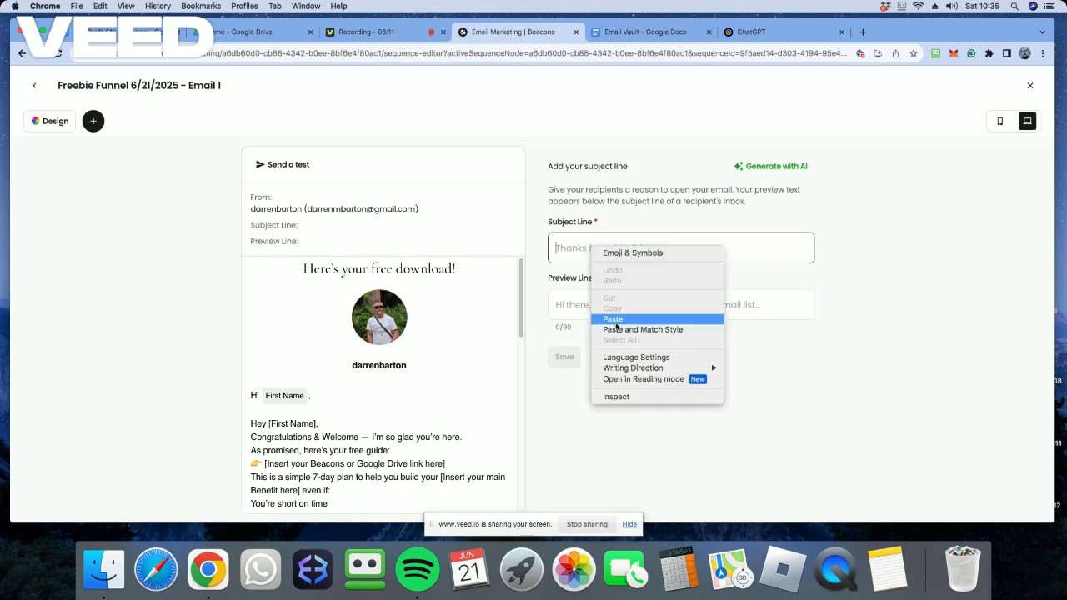
click(613, 319)
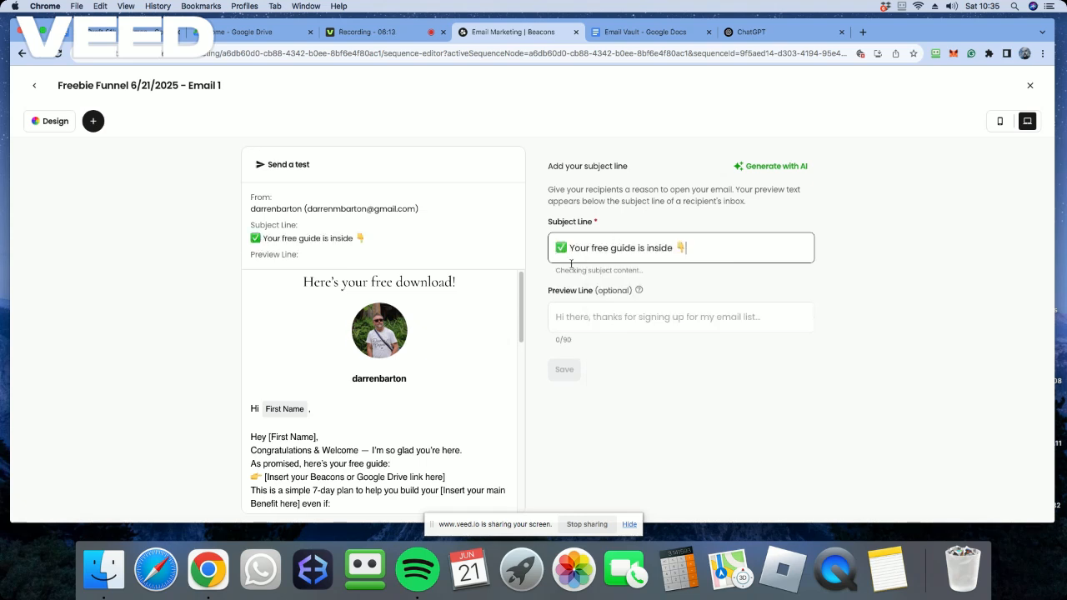
click(596, 307)
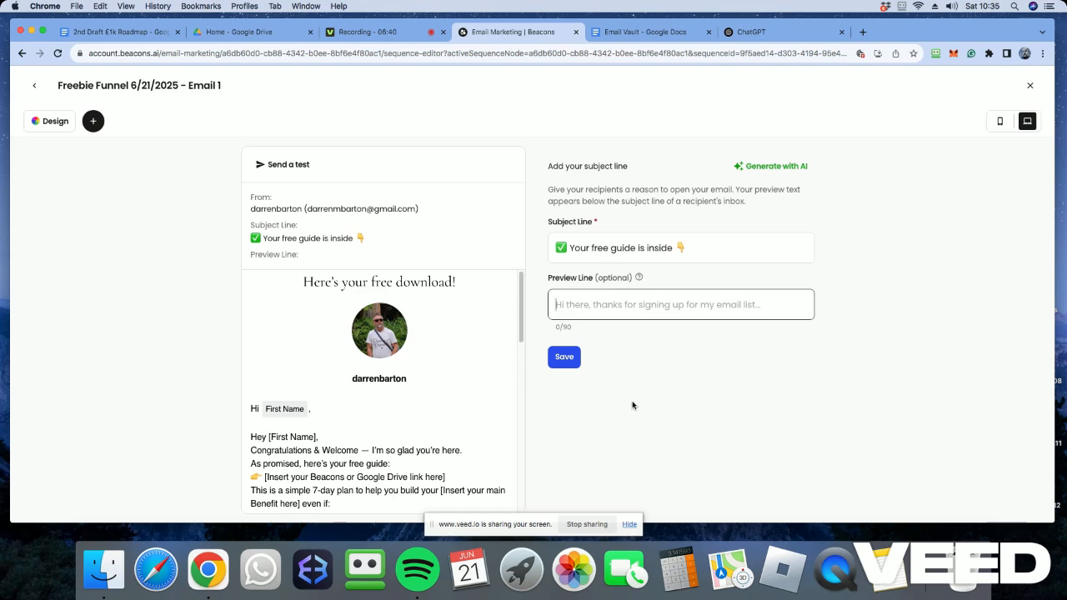
click(563, 358)
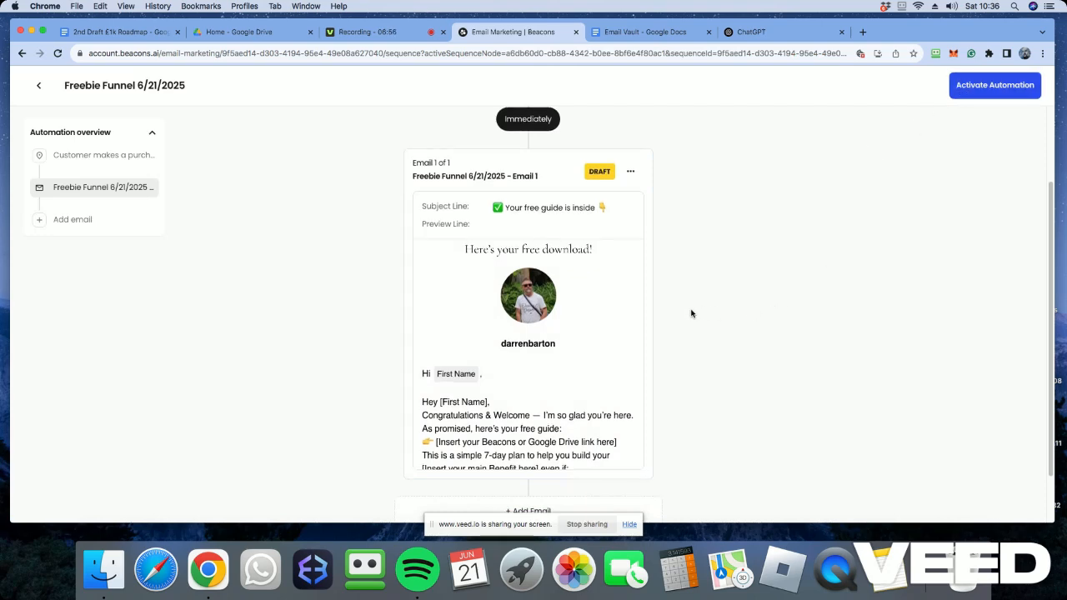
Step: Add a second, blank email to the end of the automation sequence and return to the sequence overview
scroll(692, 312, down, 2)
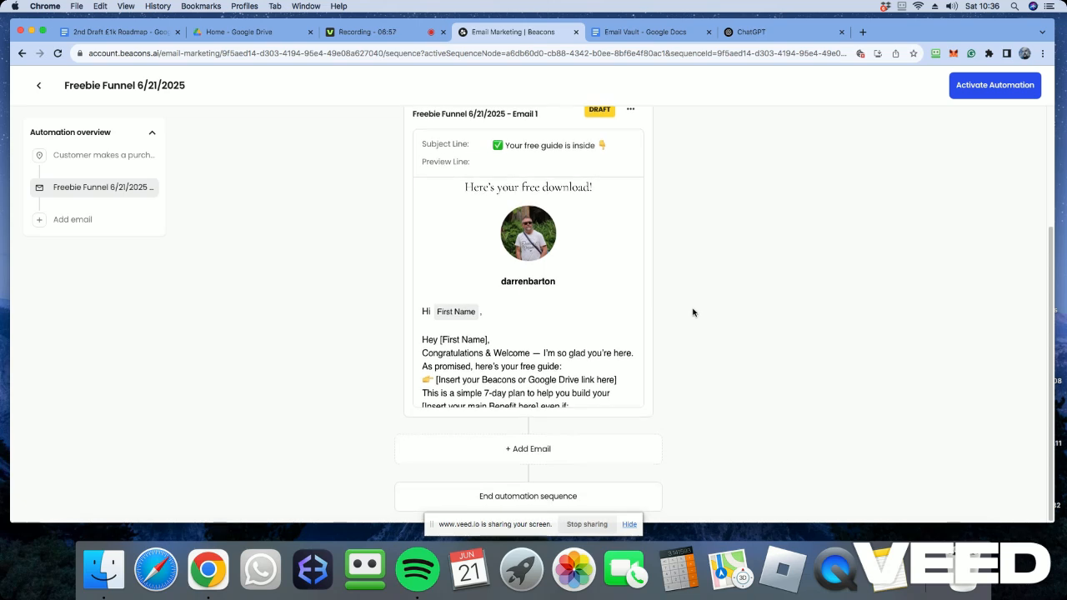
click(525, 451)
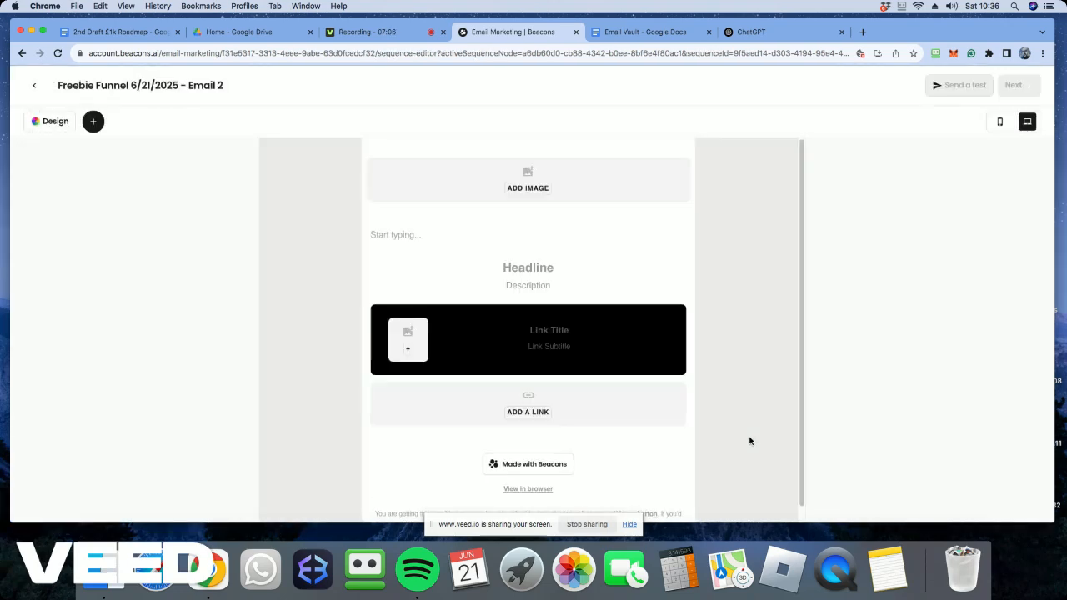
click(23, 86)
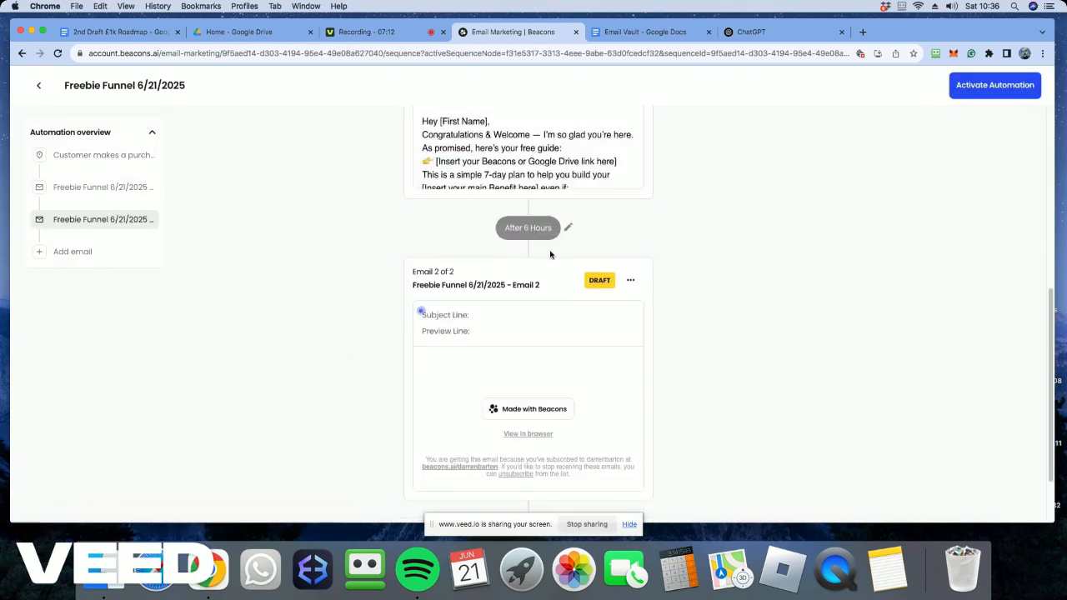
Step: Set the time delay between the first and second emails to 1 day and save it
click(548, 227)
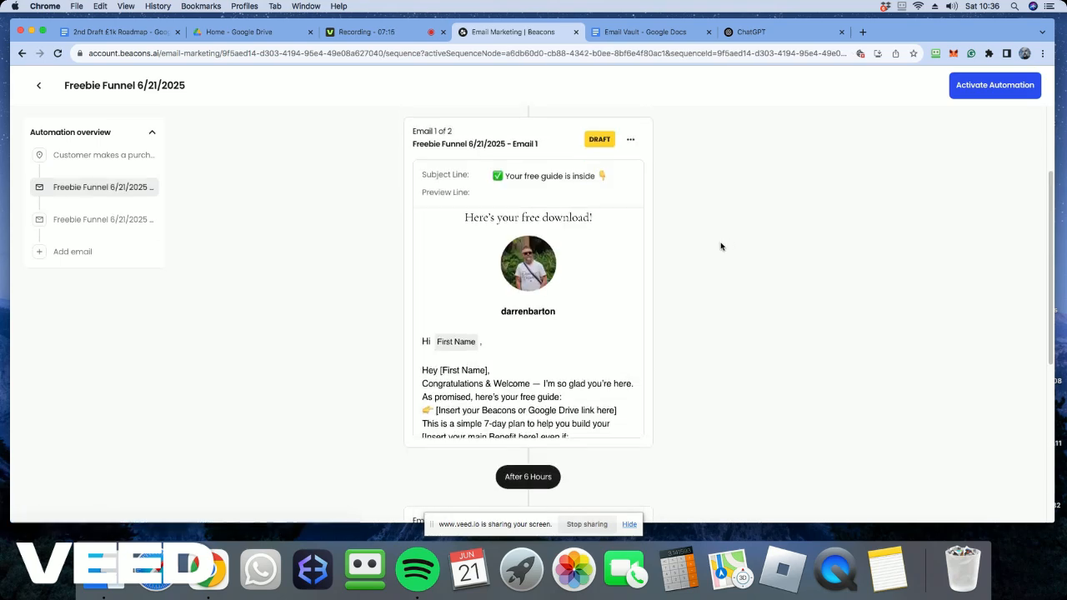
scroll(721, 247, up, 2)
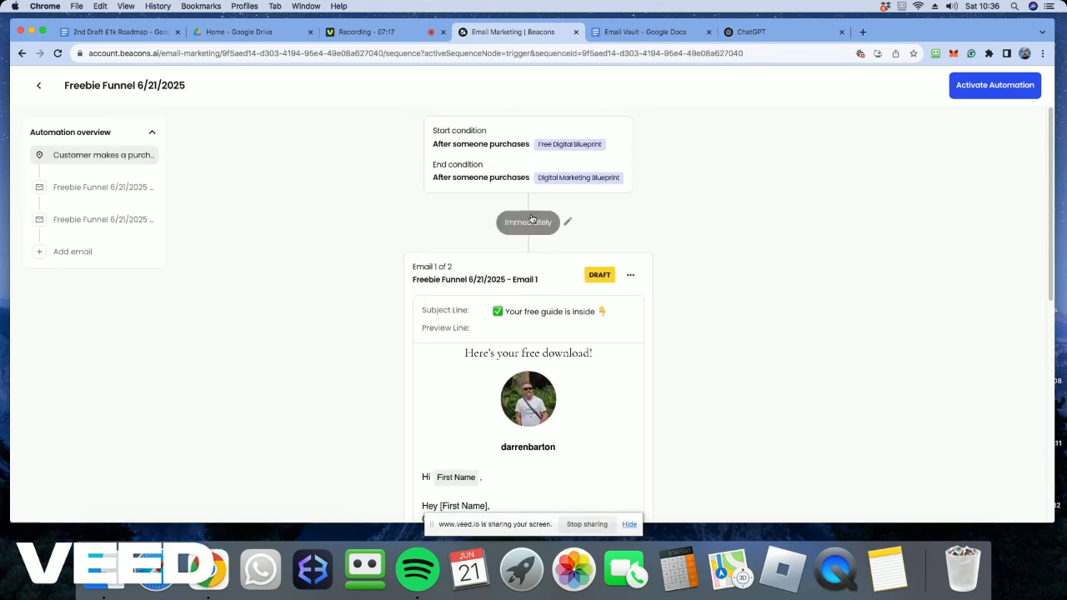
scroll(692, 319, down, 5)
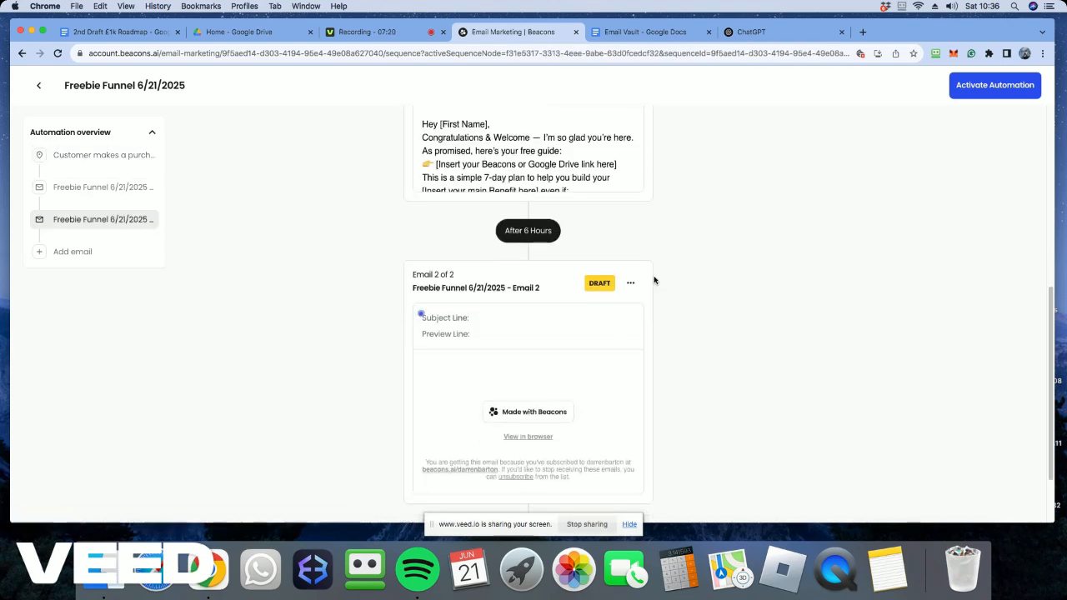
click(533, 231)
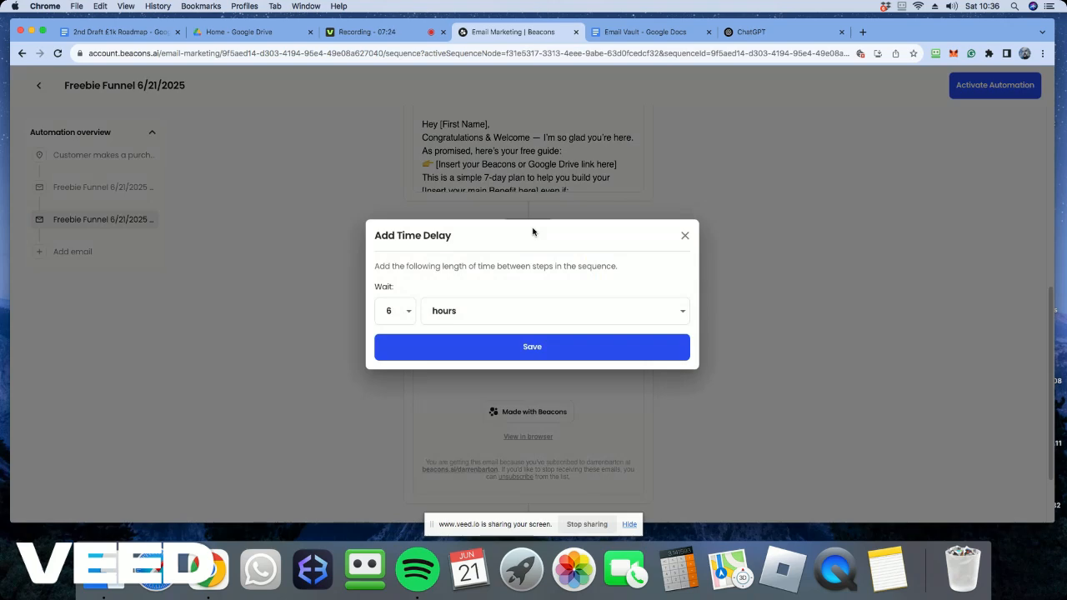
click(450, 310)
click(448, 325)
click(400, 311)
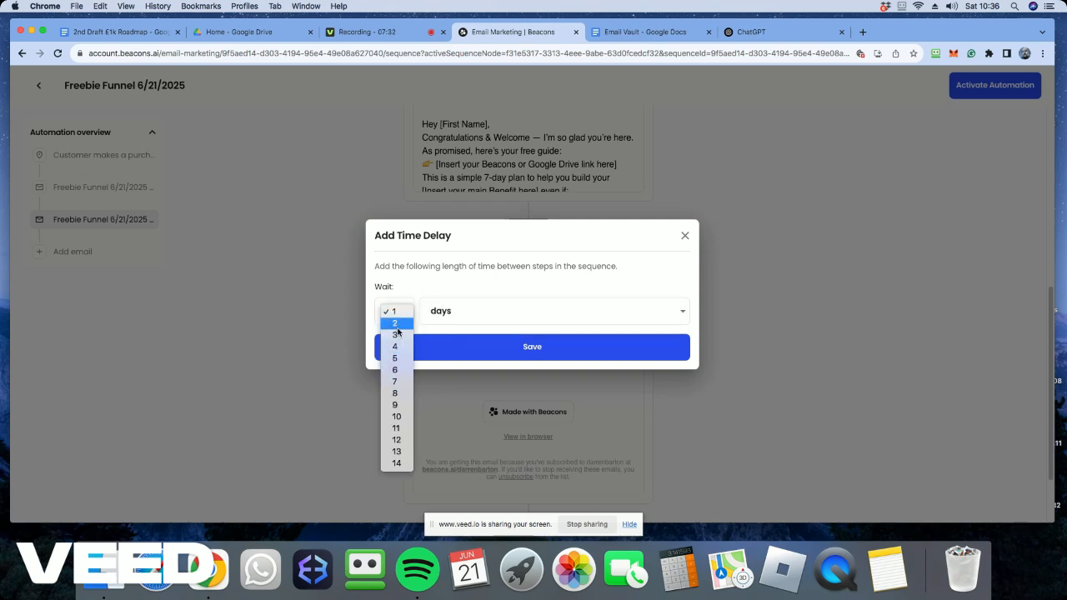
click(454, 311)
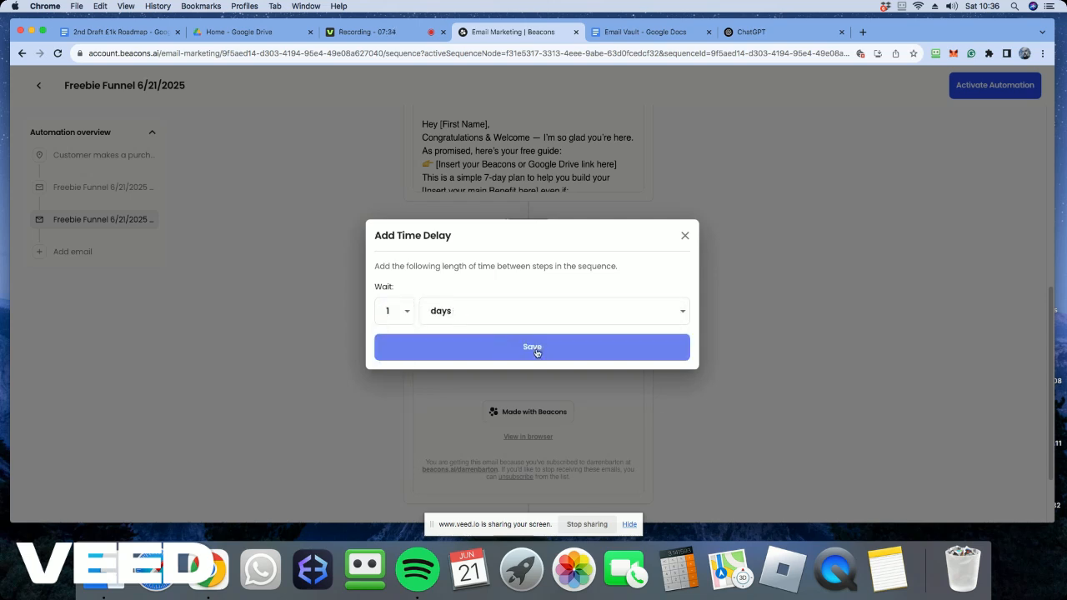
click(534, 349)
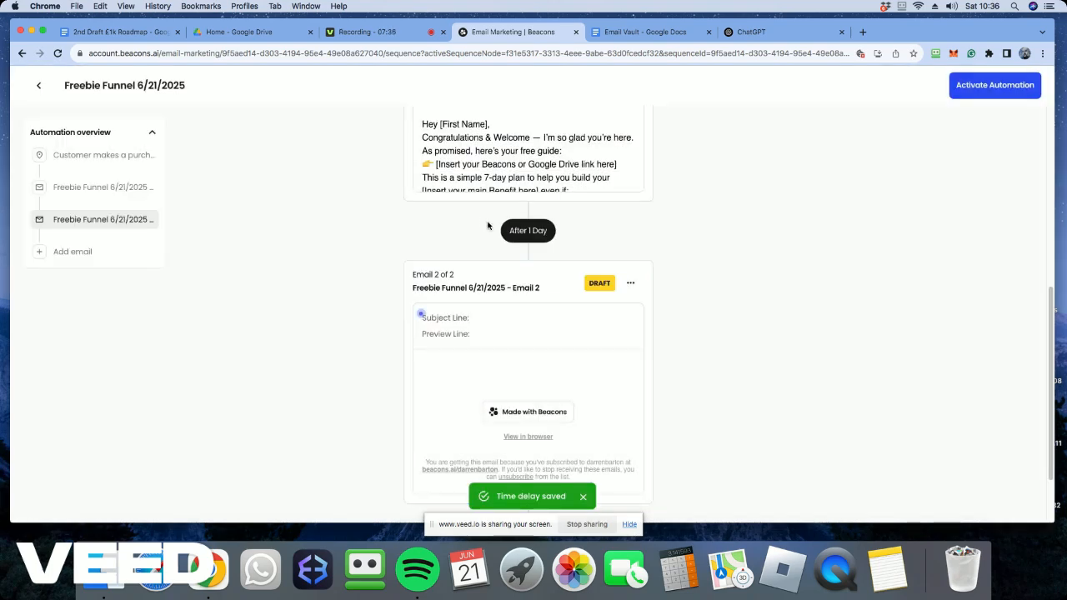
Step: Review the automation sequence, including its start and end conditions, both draft emails, their delays and the first email's subject line
scroll(473, 204, up, 2)
scroll(472, 205, up, 7)
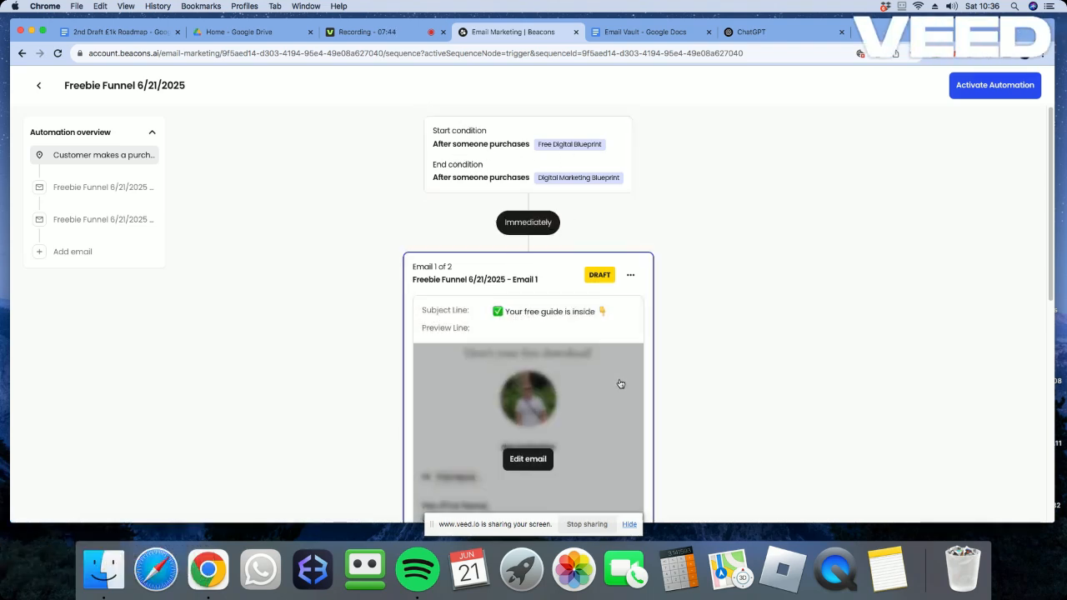
scroll(621, 384, down, 6)
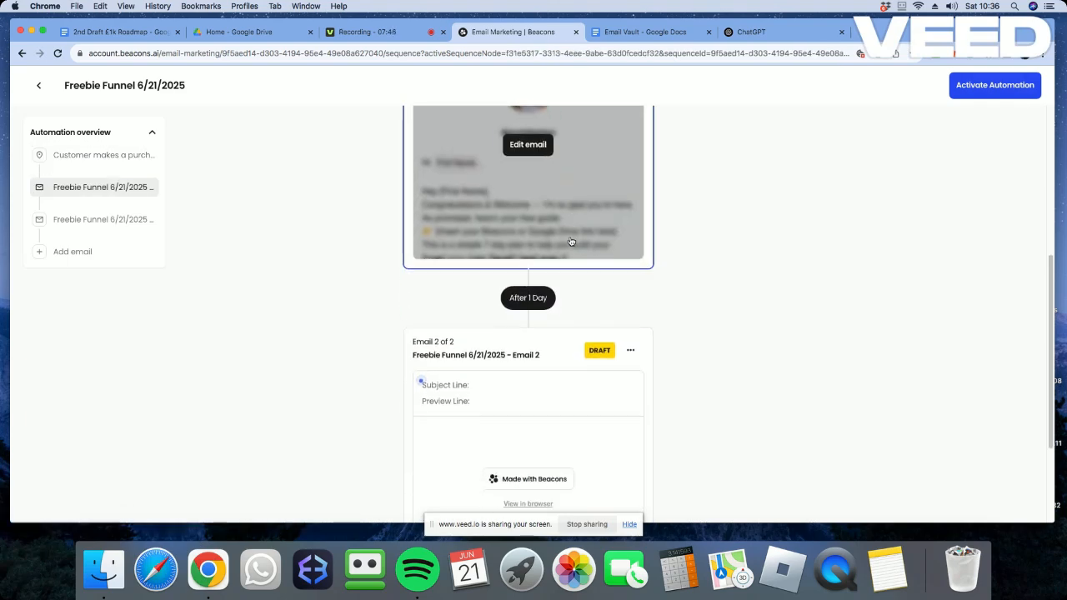
scroll(571, 243, down, 2)
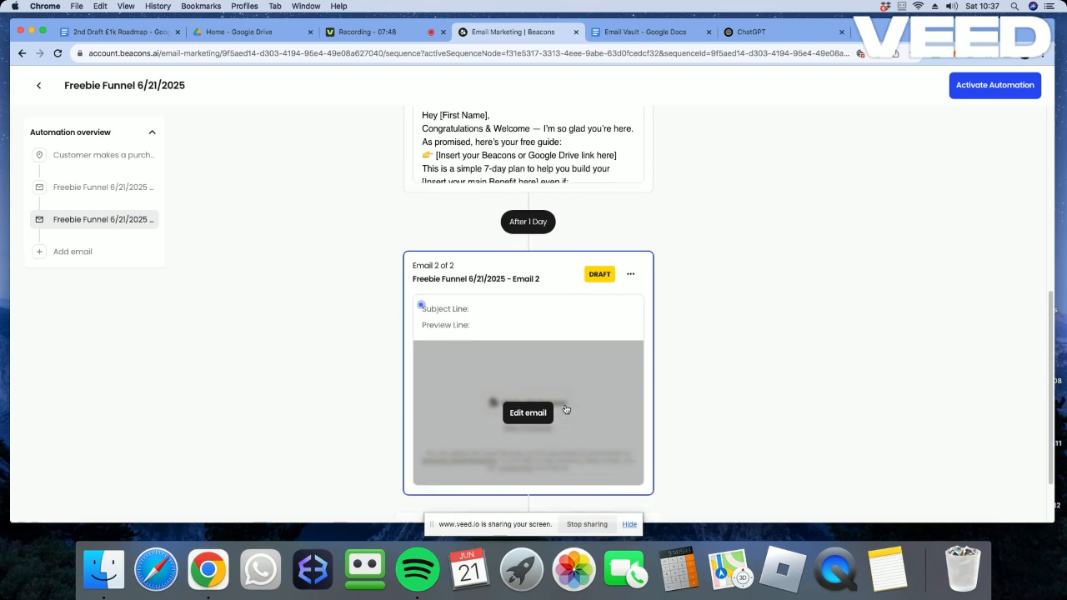
scroll(586, 310, down, 2)
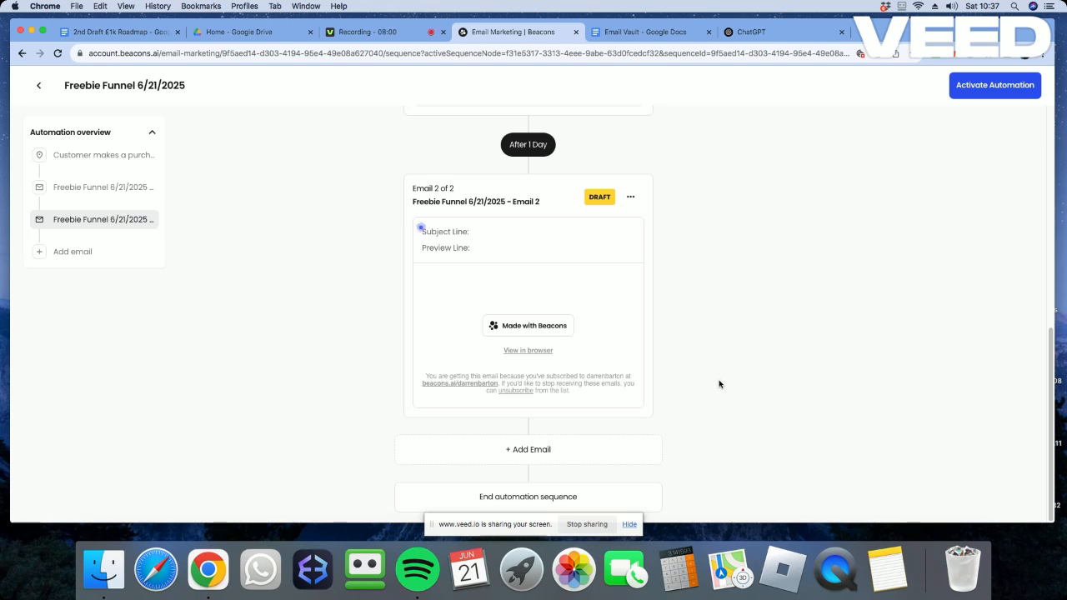
scroll(723, 385, up, 3)
scroll(723, 385, up, 3)
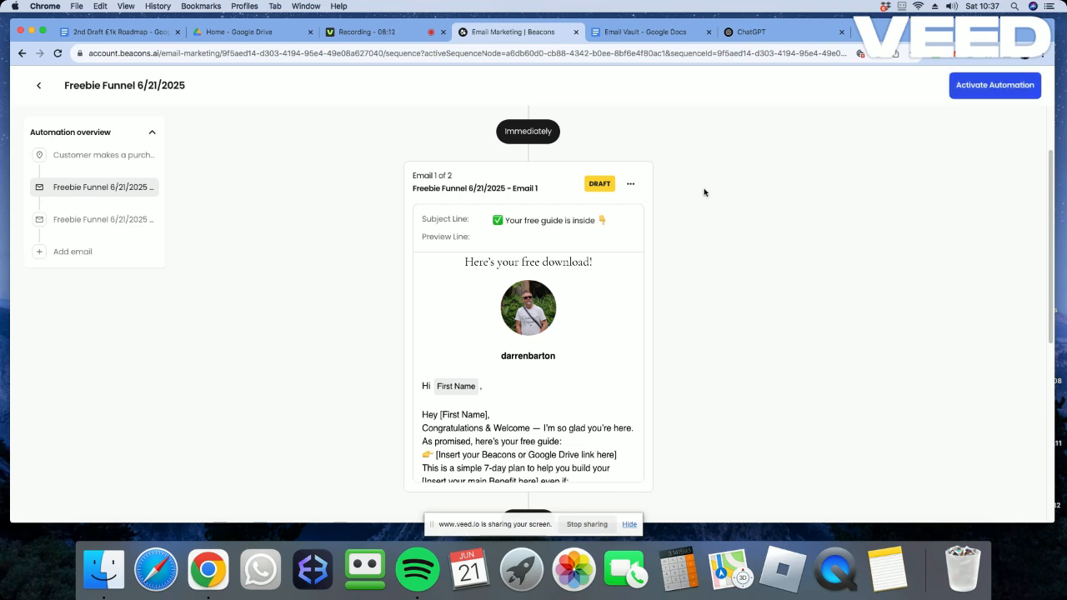
mouse_move(593, 228)
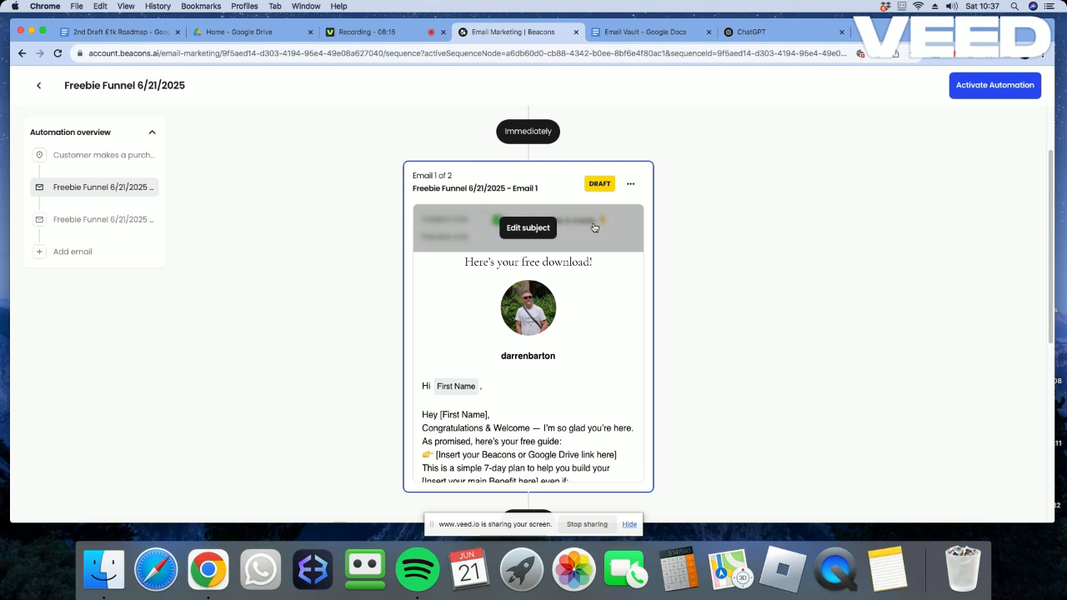